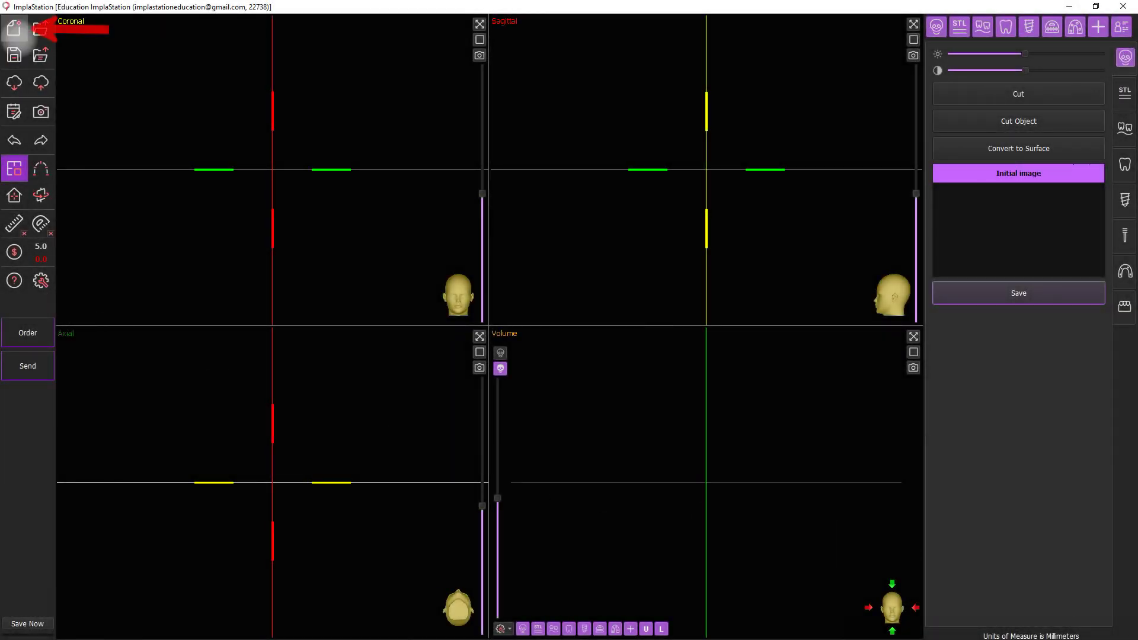
# Start a new project and load DEMO_1.dcm from the Desktop's Education. DEMO folder.
pyautogui.click(14, 27)
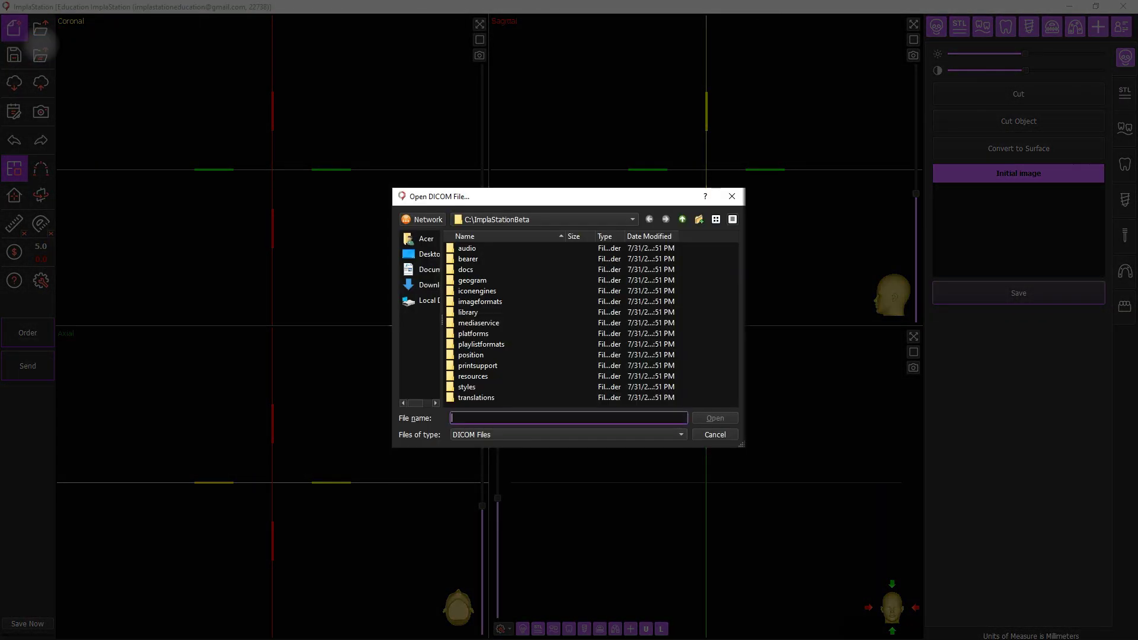
pyautogui.click(426, 254)
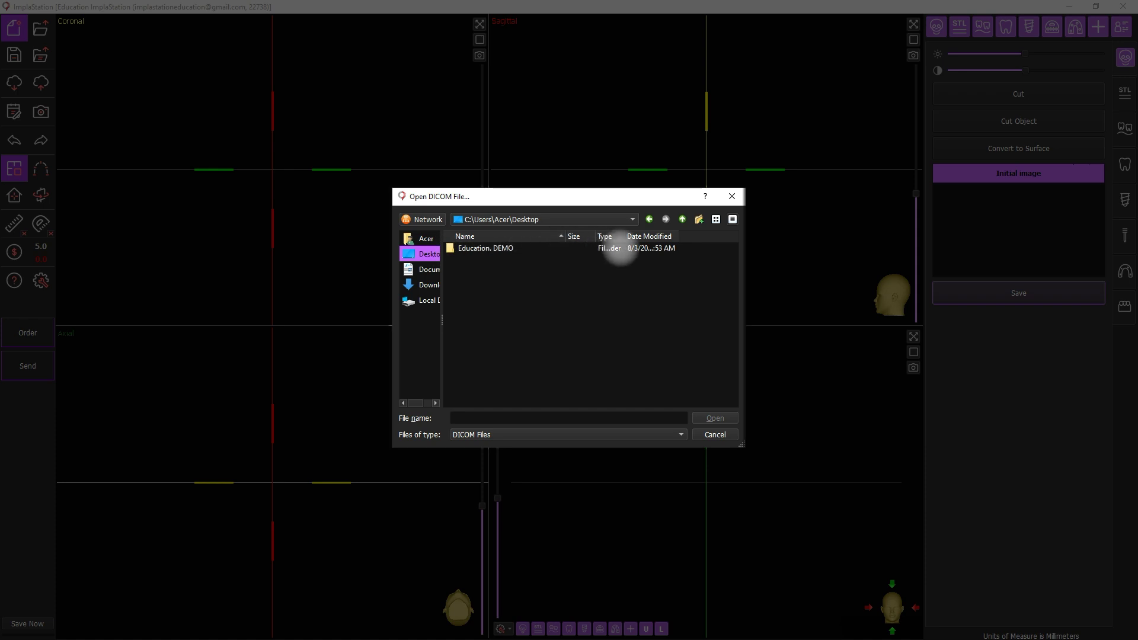
pyautogui.doubleClick(617, 248)
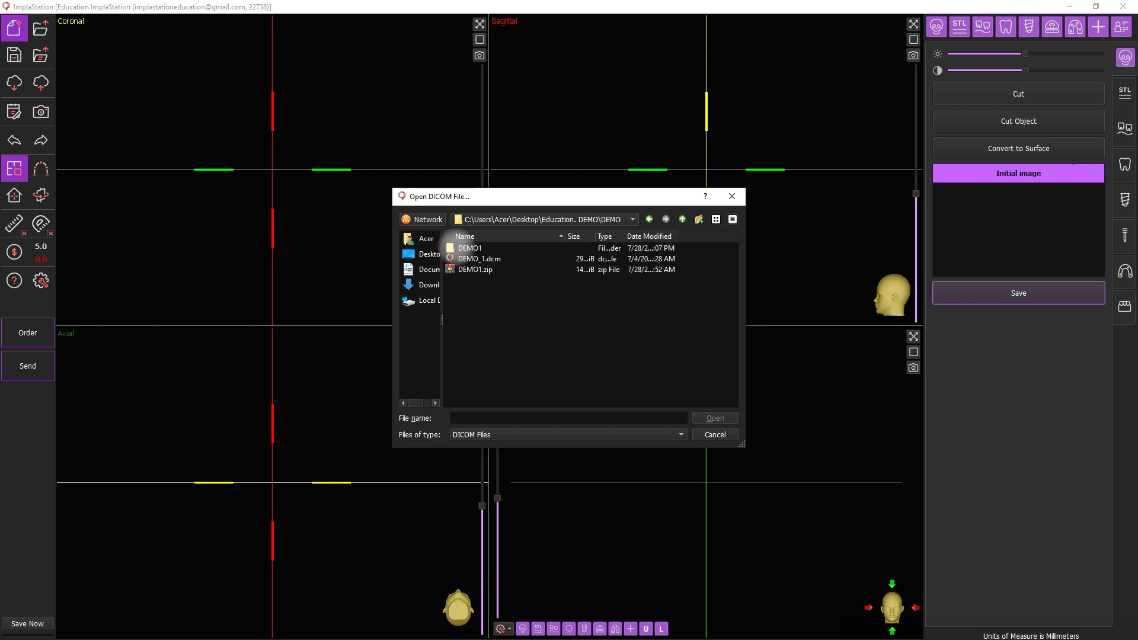
pyautogui.click(465, 260)
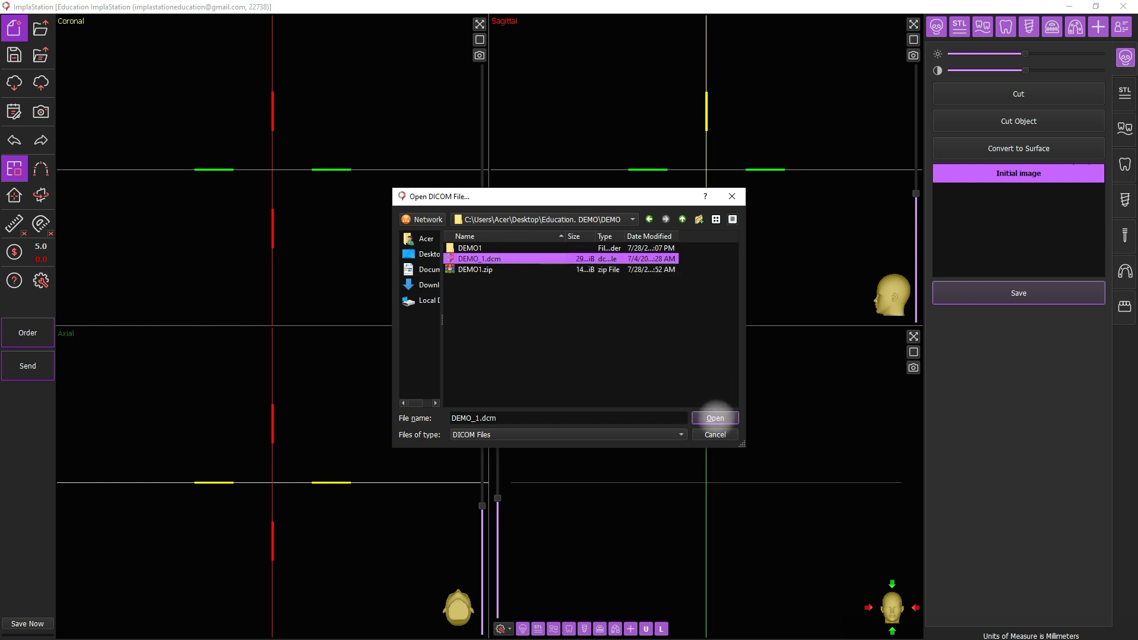
pyautogui.click(716, 417)
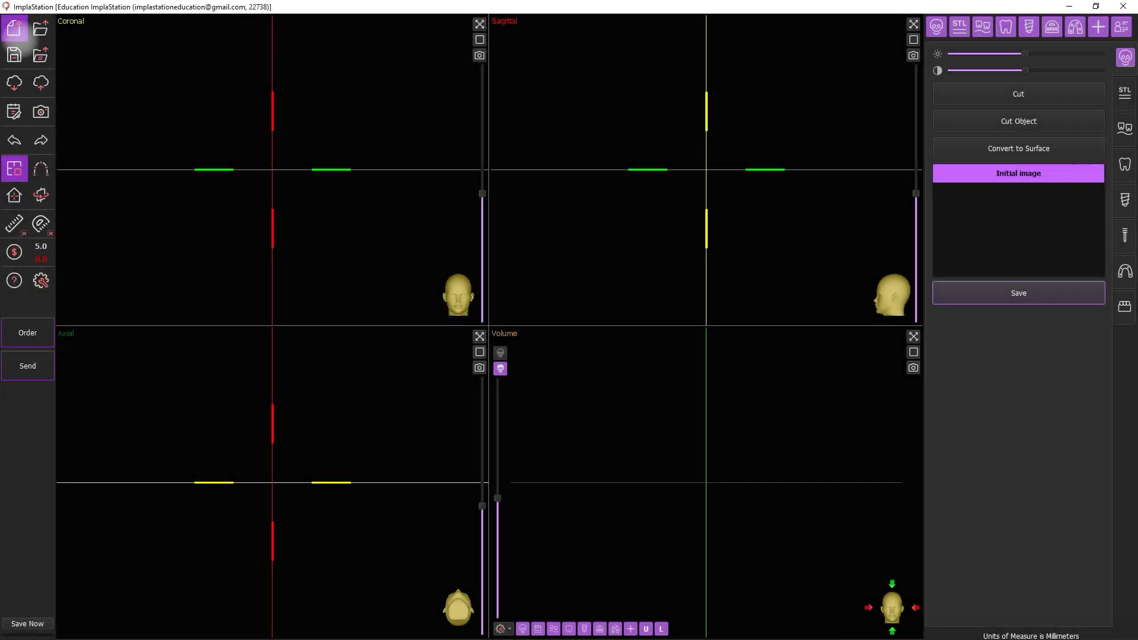
# Start a new project again and load the DEMO1_026.dcm slice from the DEMO1 folder.
pyautogui.click(14, 28)
pyautogui.click(472, 248)
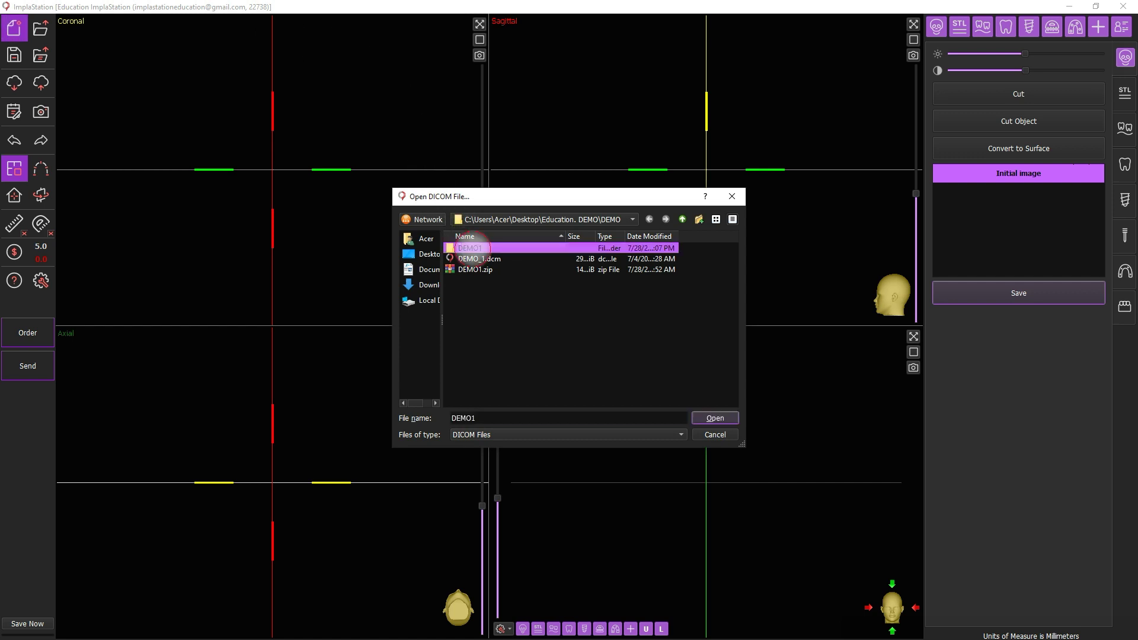
pyautogui.doubleClick(472, 249)
pyautogui.click(485, 322)
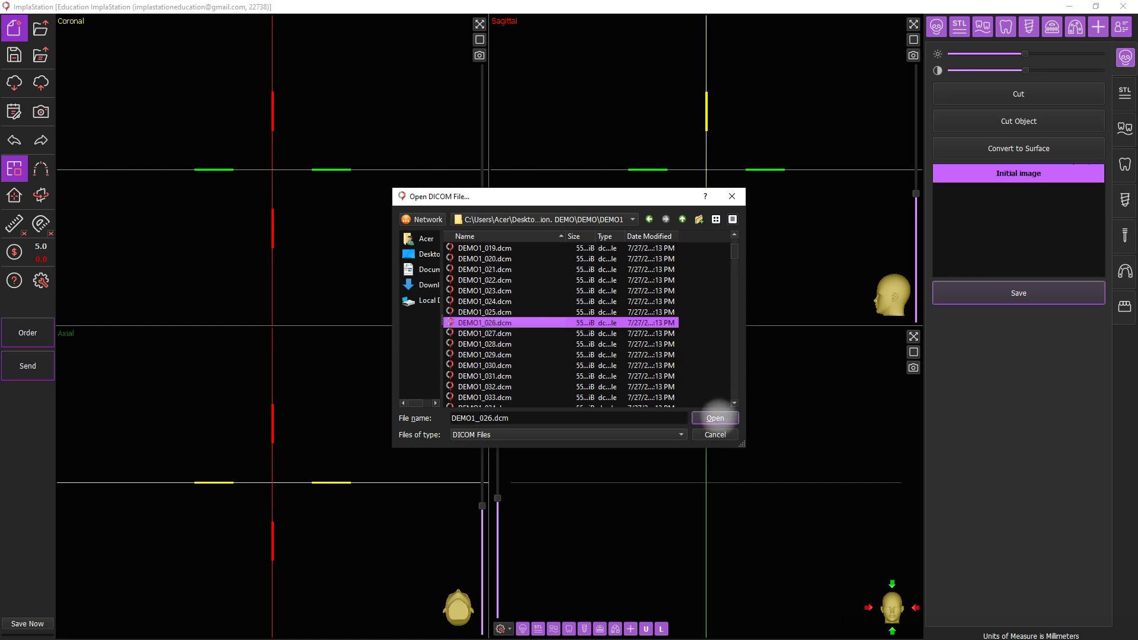
pyautogui.click(716, 418)
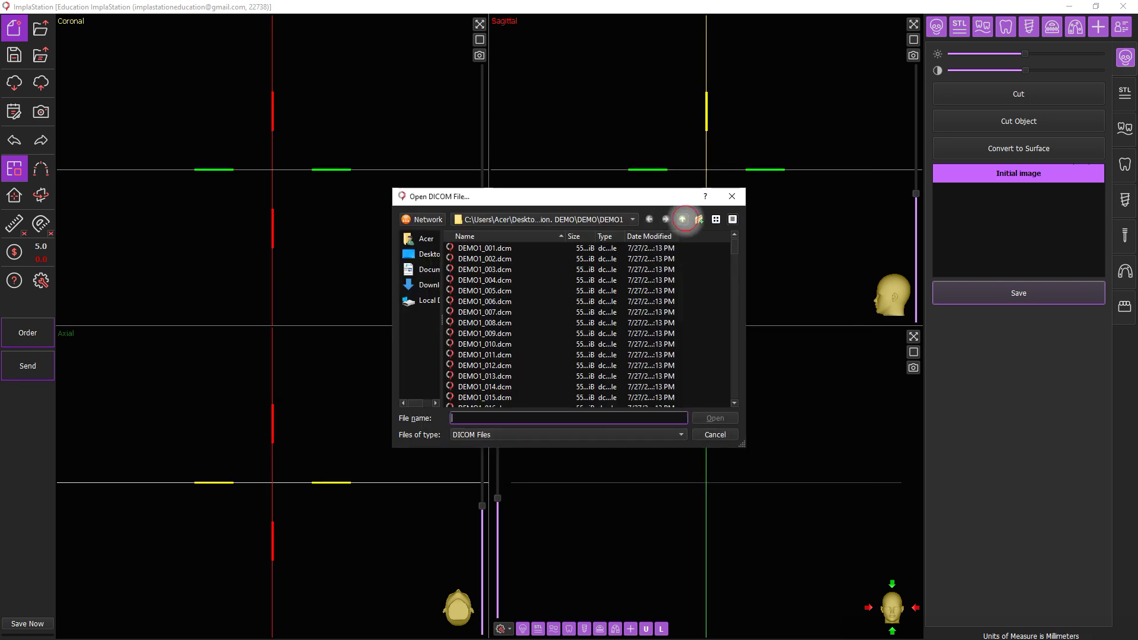
# Go up to the parent folder and load the whole DEMO1 folder as the scan.
pyautogui.click(682, 220)
pyautogui.click(468, 248)
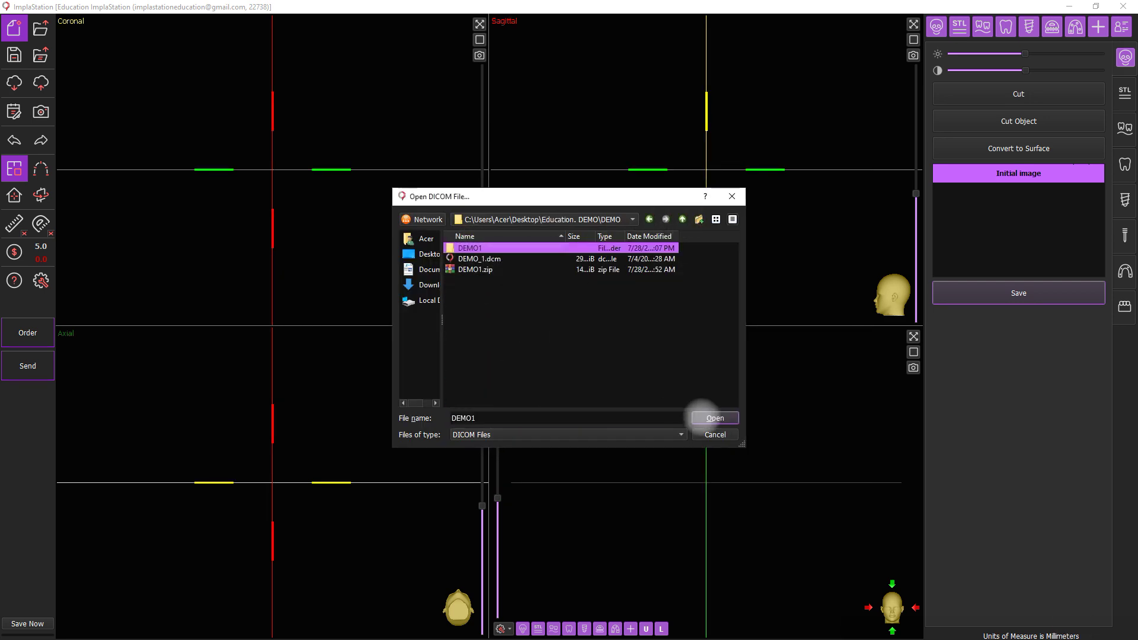
pyautogui.click(715, 417)
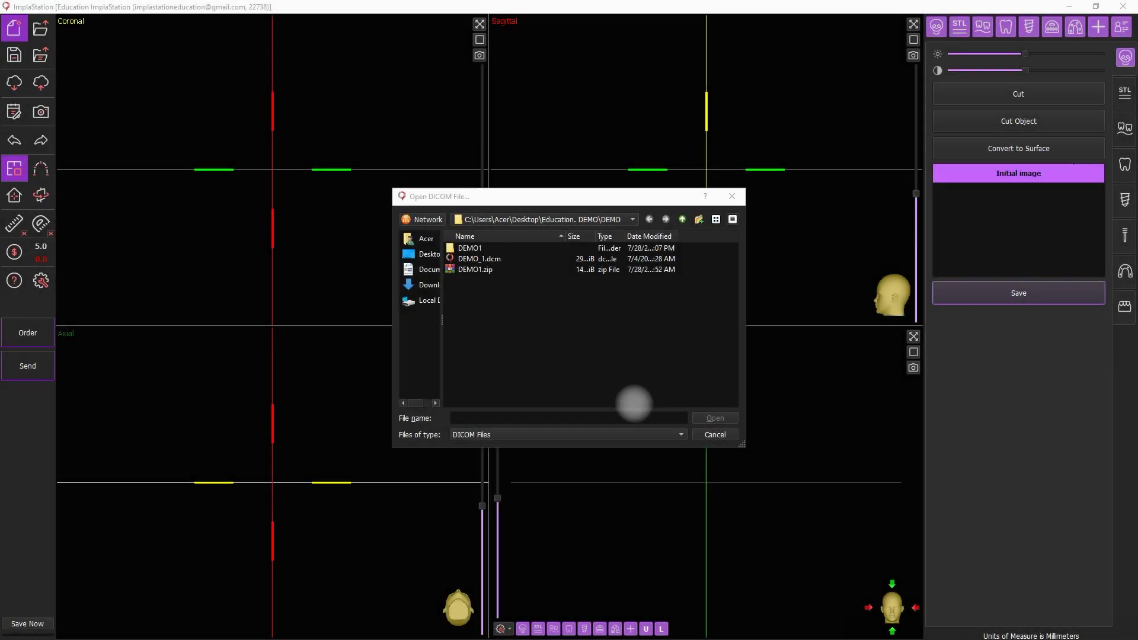
# Load DEMO1.zip so the 534×534×534-voxel scan previews appear.
pyautogui.click(466, 270)
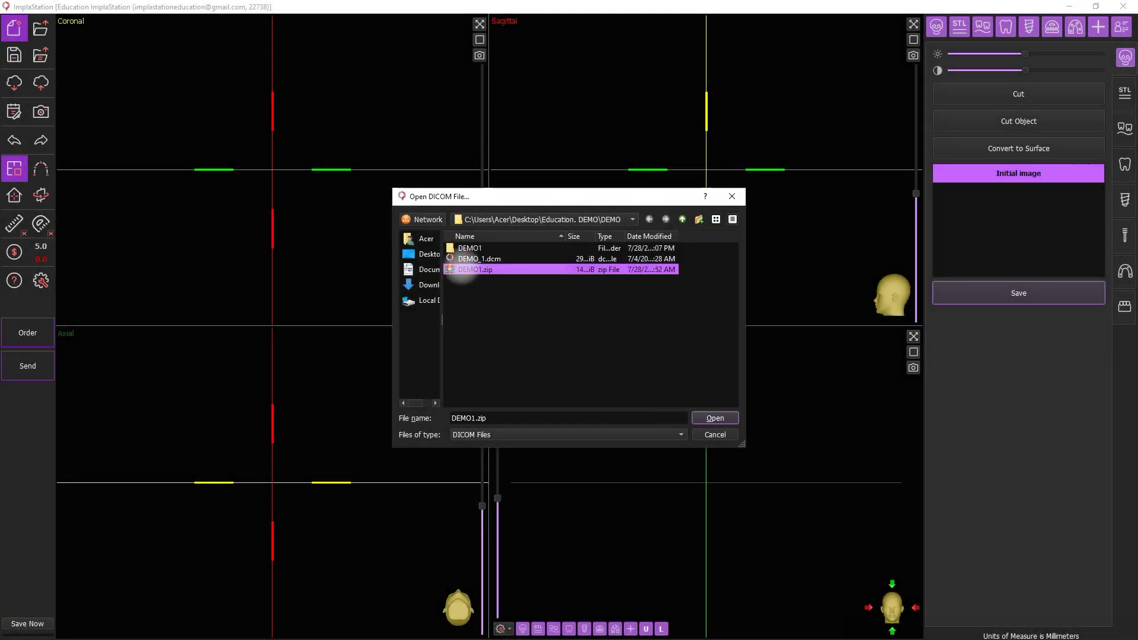
pyautogui.click(701, 417)
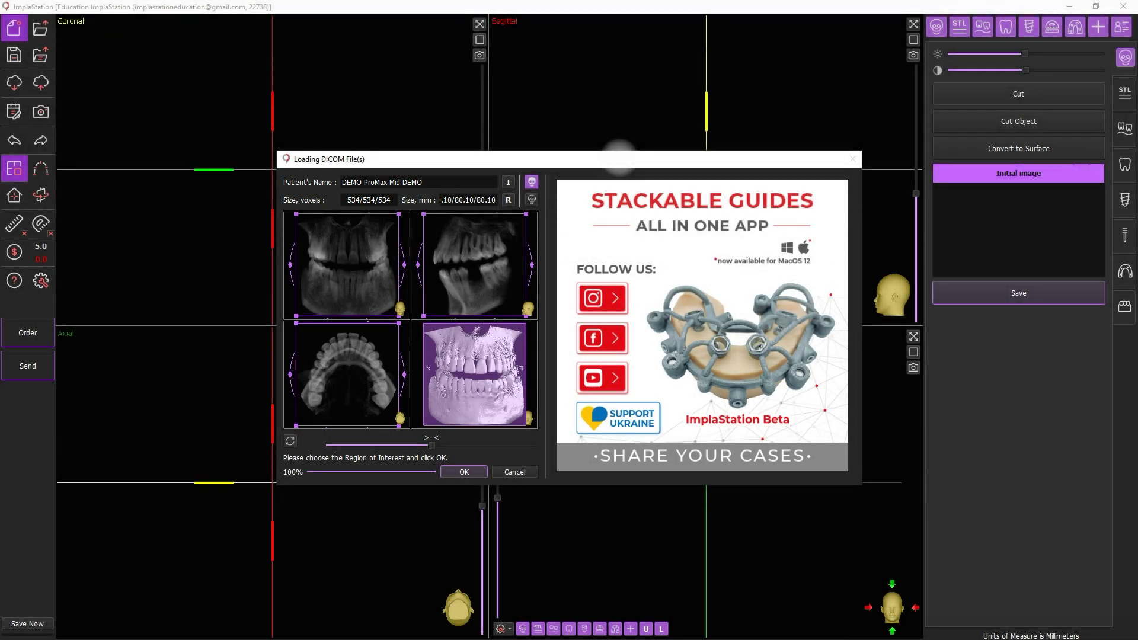
pyautogui.click(508, 182)
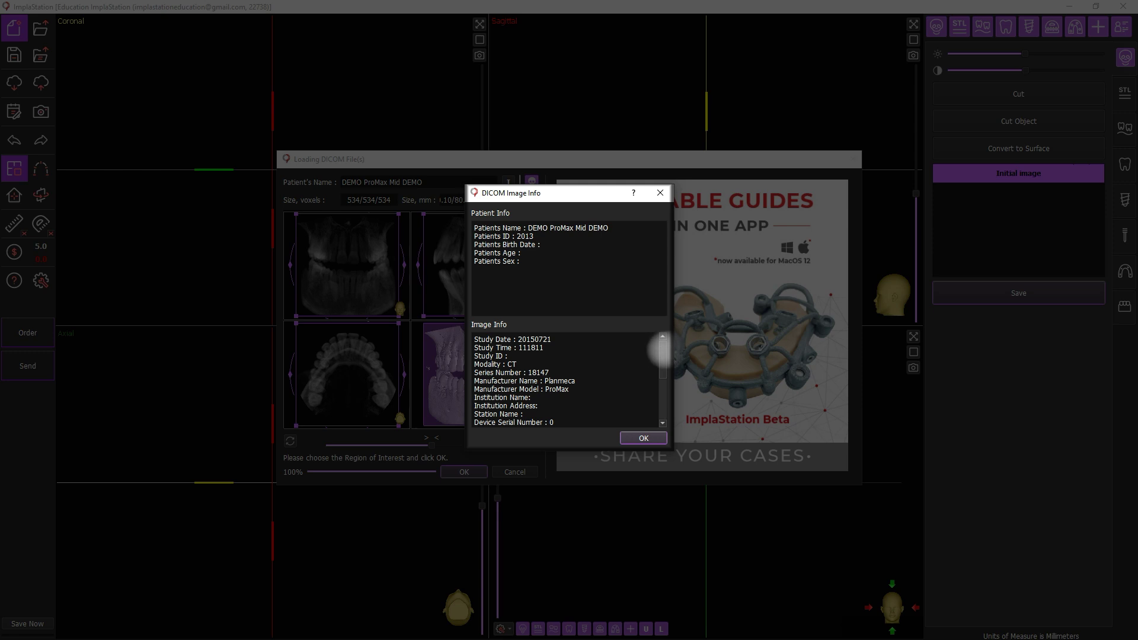
pyautogui.moveTo(662, 350); pyautogui.dragTo(663, 398)
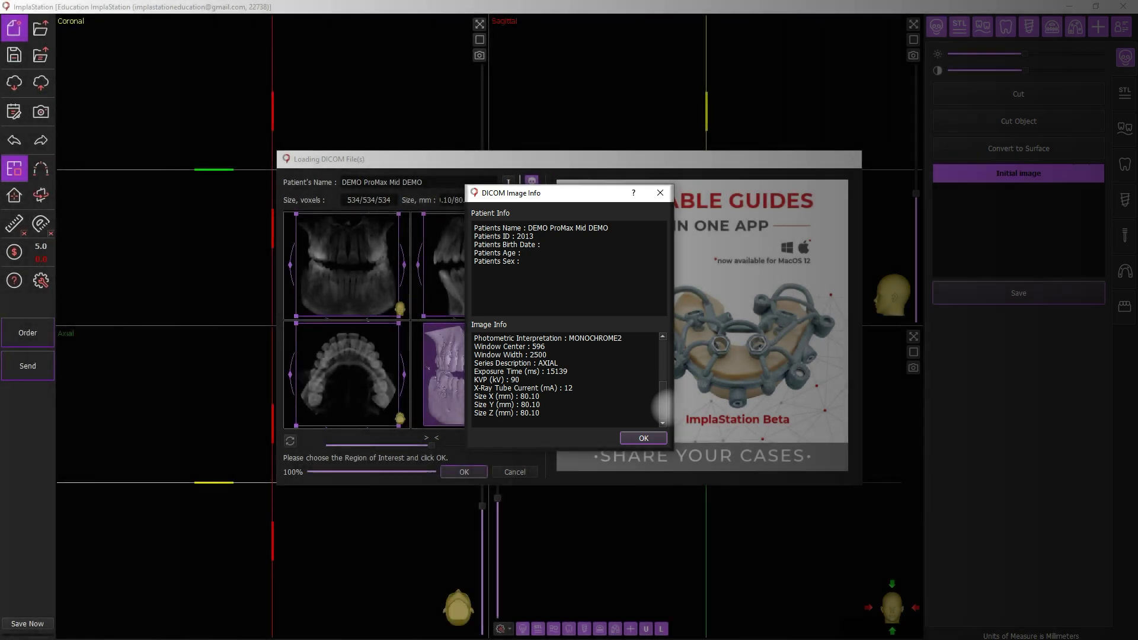
pyautogui.click(644, 438)
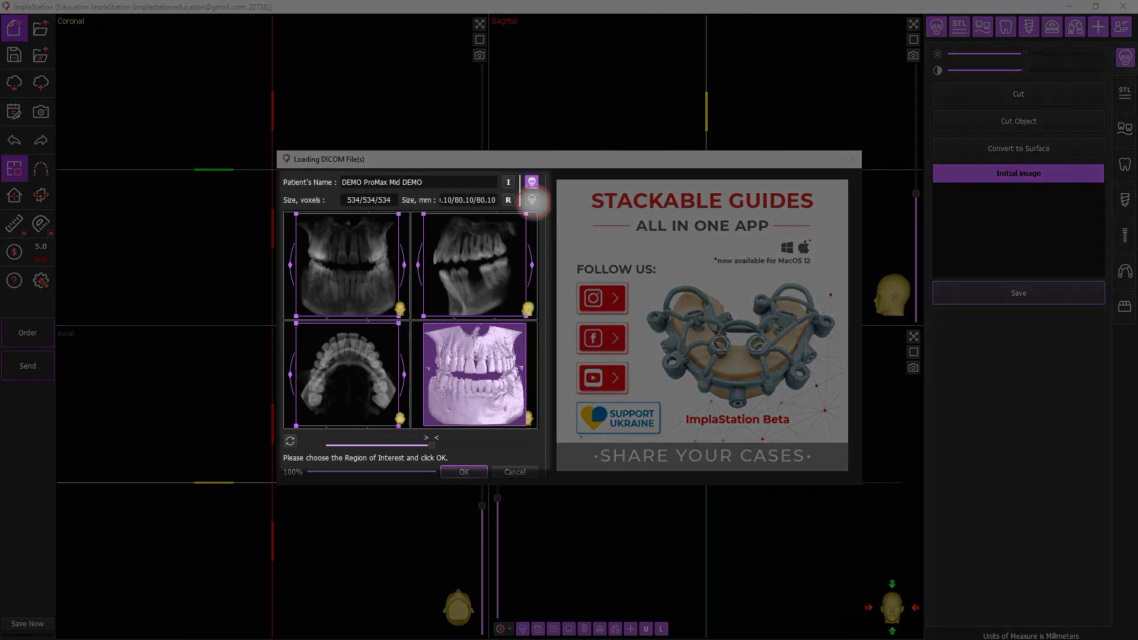
# Compare X-ray and bone rendering in the 3D preview, then lower the ROI's top edge.
pyautogui.click(531, 199)
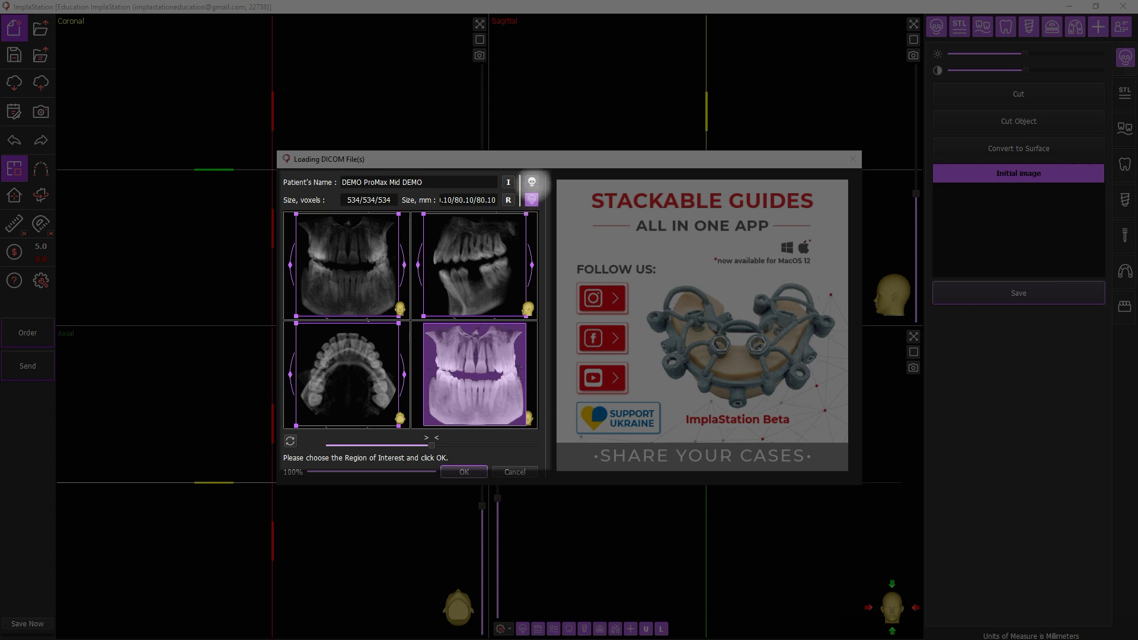
pyautogui.click(532, 182)
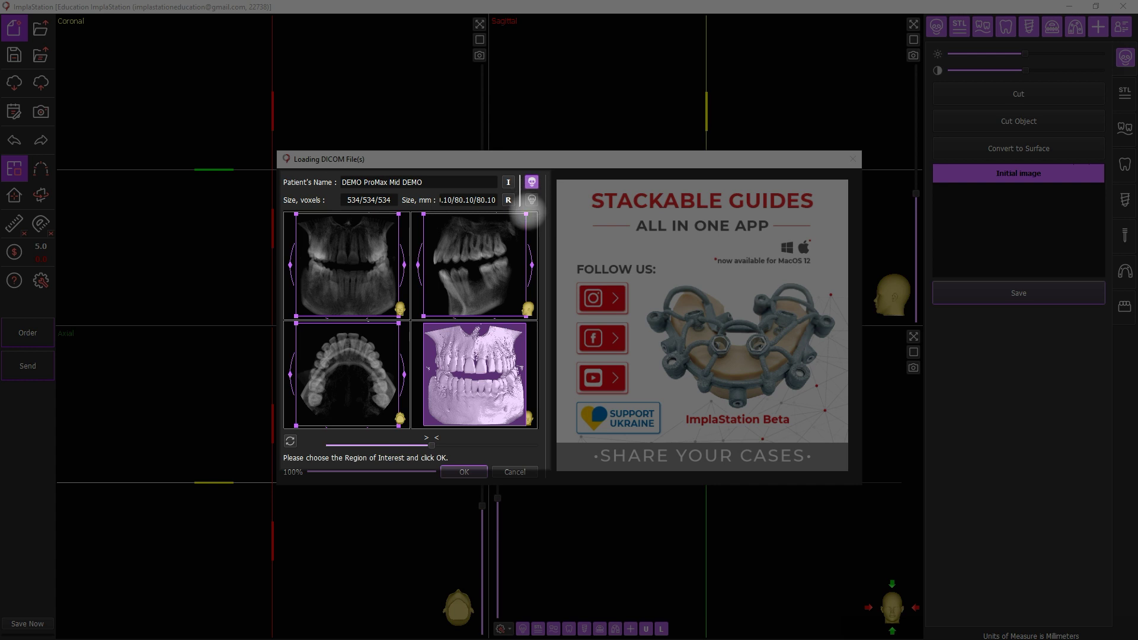
pyautogui.moveTo(526, 214); pyautogui.dragTo(519, 261)
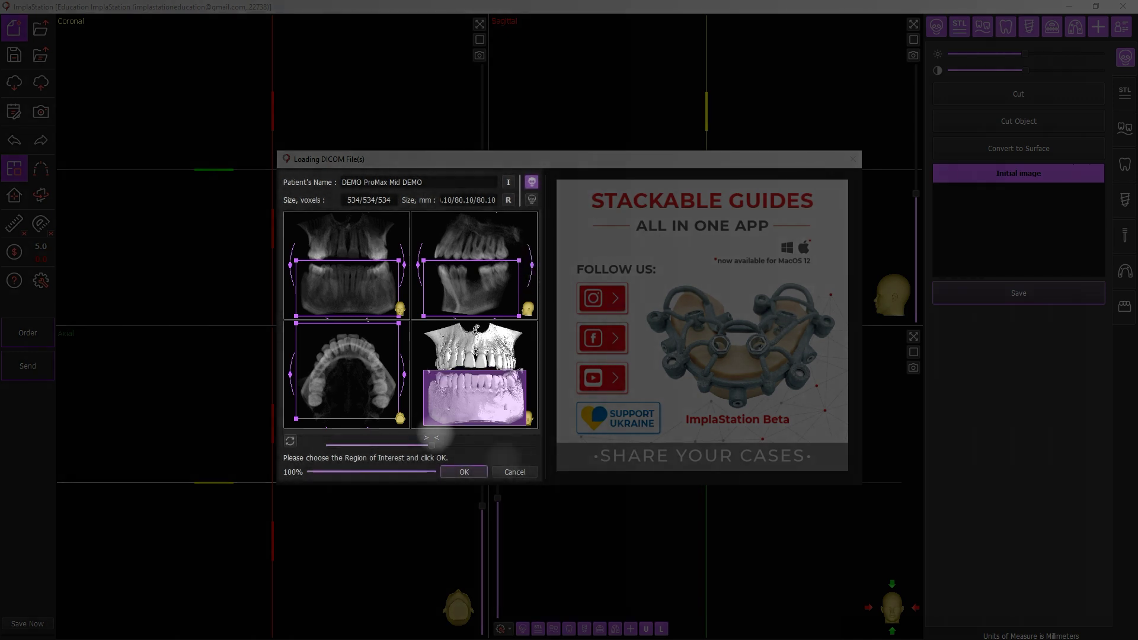
# Tune the bone threshold and refresh the preview, then trim the ROI to the lower jaw and import it.
pyautogui.moveTo(431, 443)
pyautogui.mouseDown()
pyautogui.moveTo(396, 445)
pyautogui.moveTo(518, 446)
pyautogui.moveTo(442, 445)
pyautogui.mouseUp()
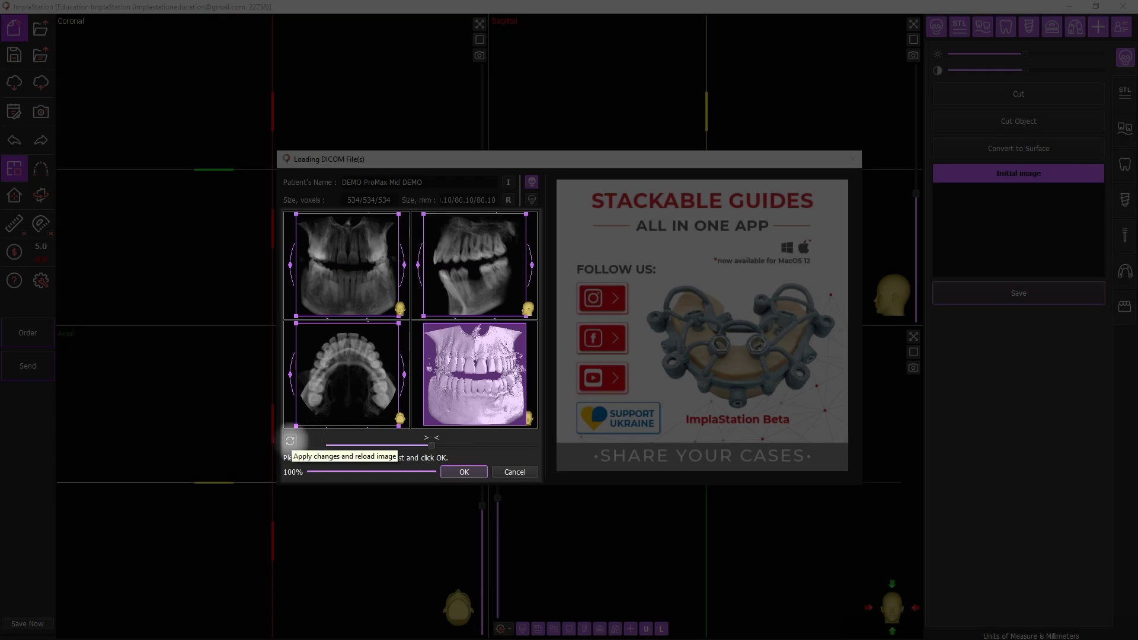
pyautogui.click(290, 440)
pyautogui.moveTo(431, 446); pyautogui.dragTo(449, 445)
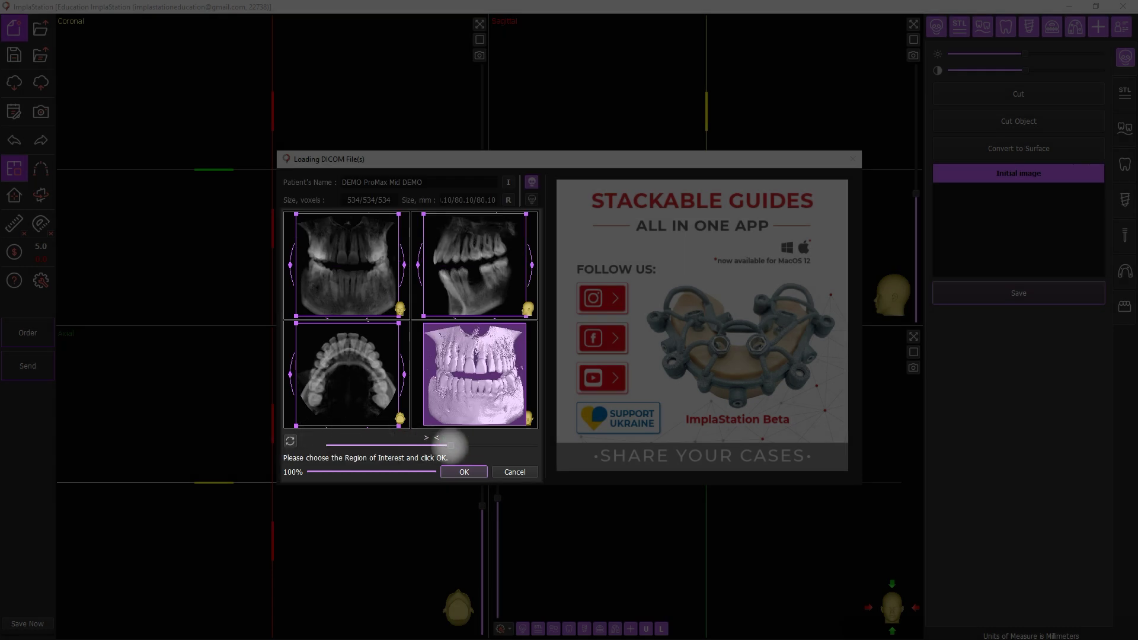
pyautogui.click(290, 441)
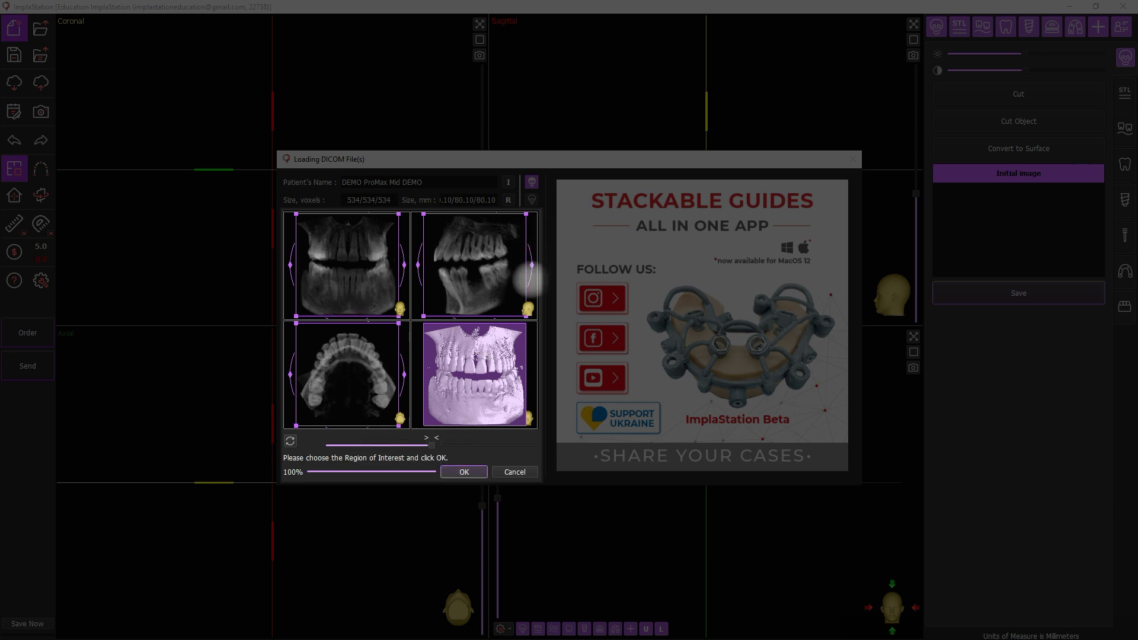
pyautogui.moveTo(532, 253); pyautogui.dragTo(531, 263)
pyautogui.click(474, 470)
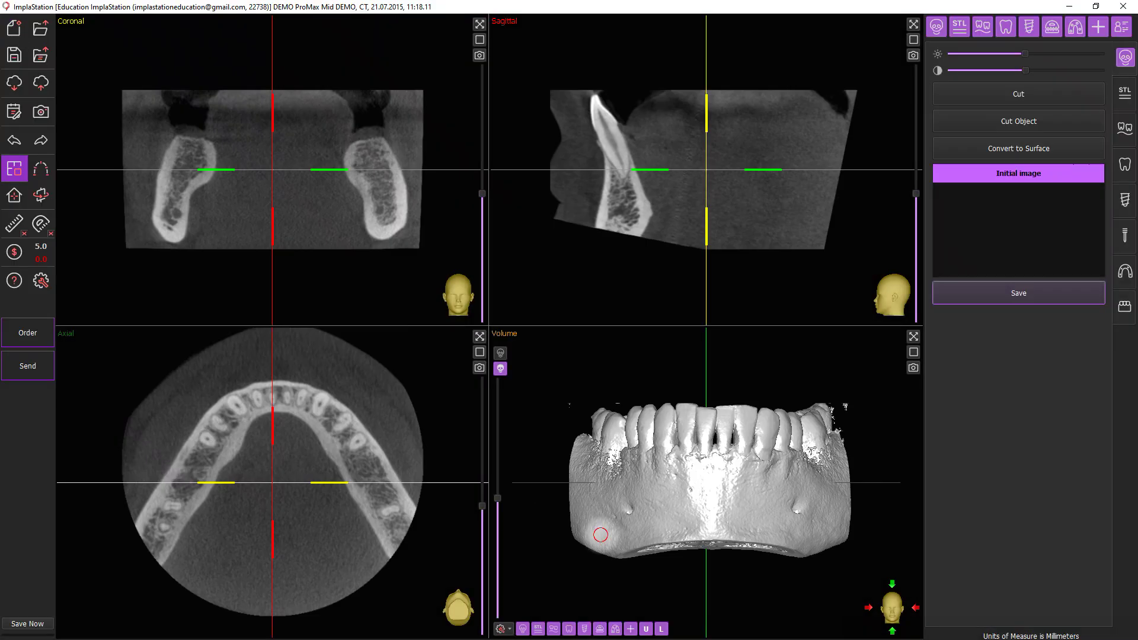
# Rotate the 3D jaw, compare X-ray and surface rendering, and raise the bone surface threshold.
pyautogui.moveTo(599, 534); pyautogui.dragTo(568, 515)
pyautogui.click(500, 353)
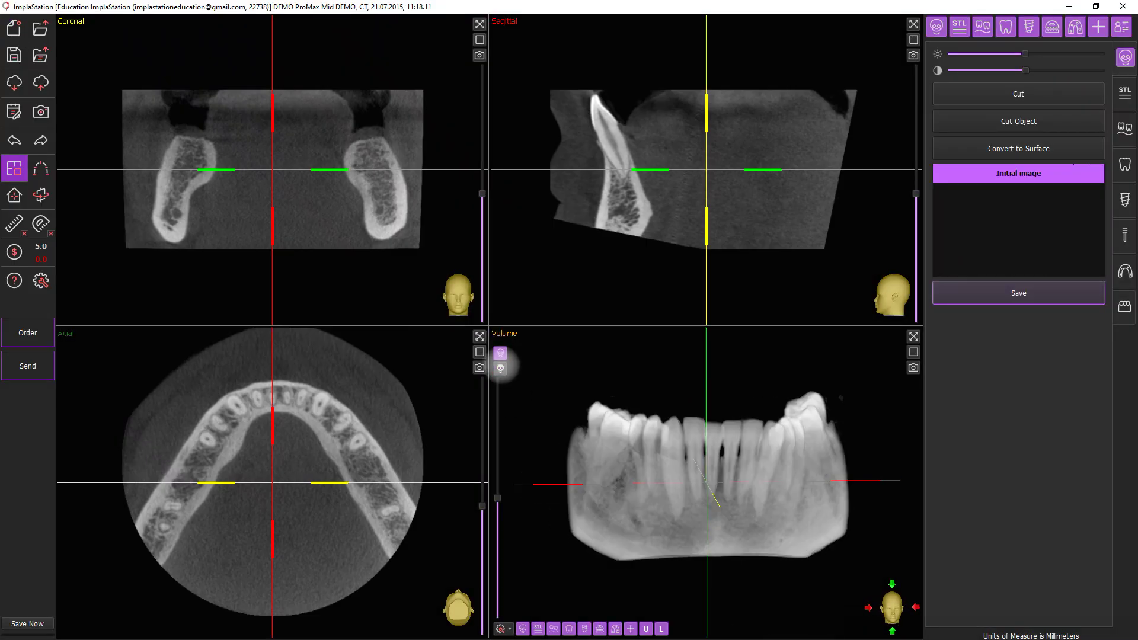
pyautogui.click(500, 368)
pyautogui.moveTo(498, 498)
pyautogui.mouseDown()
pyautogui.moveTo(499, 425)
pyautogui.moveTo(498, 479)
pyautogui.mouseUp()
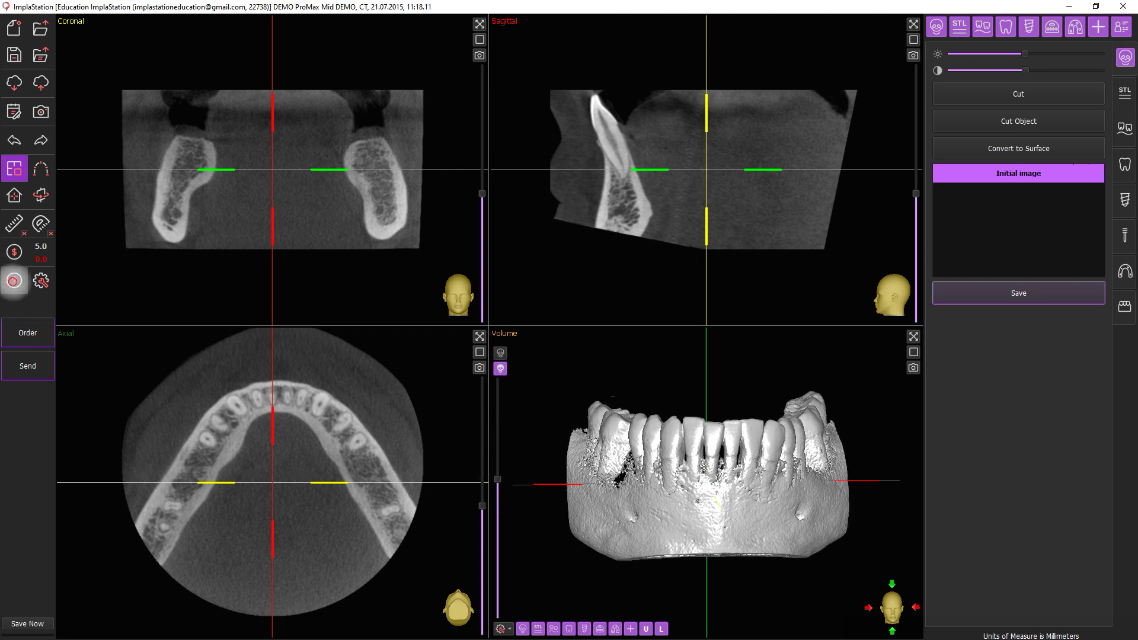
pyautogui.click(14, 281)
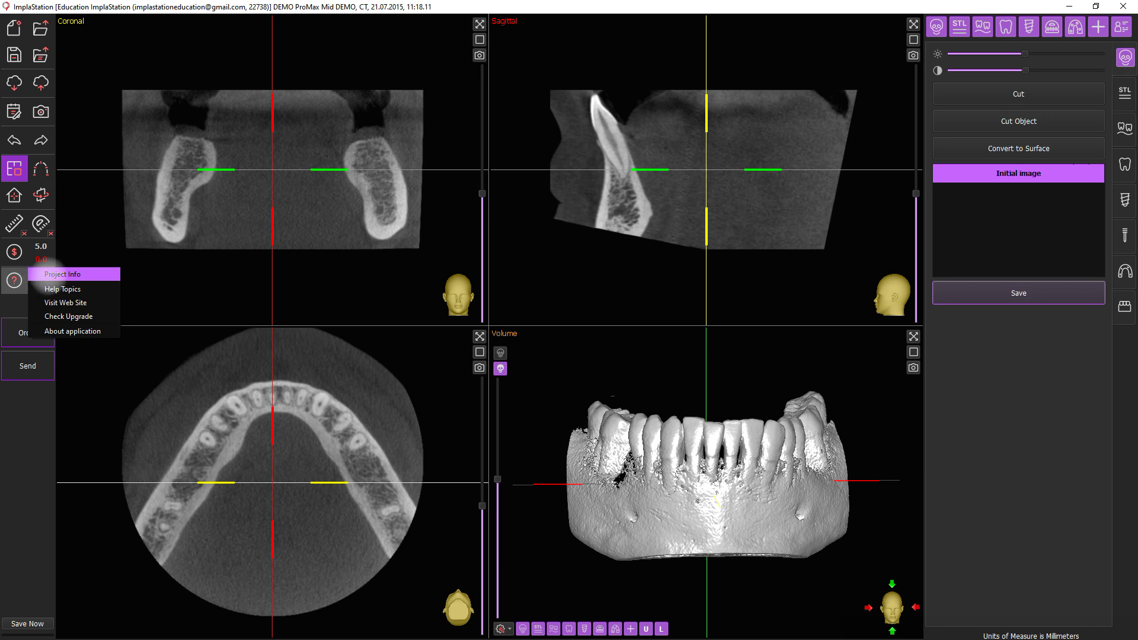
# In Project Info, review the DICOM file details and mirror the scan along X and Y.
pyautogui.click(48, 275)
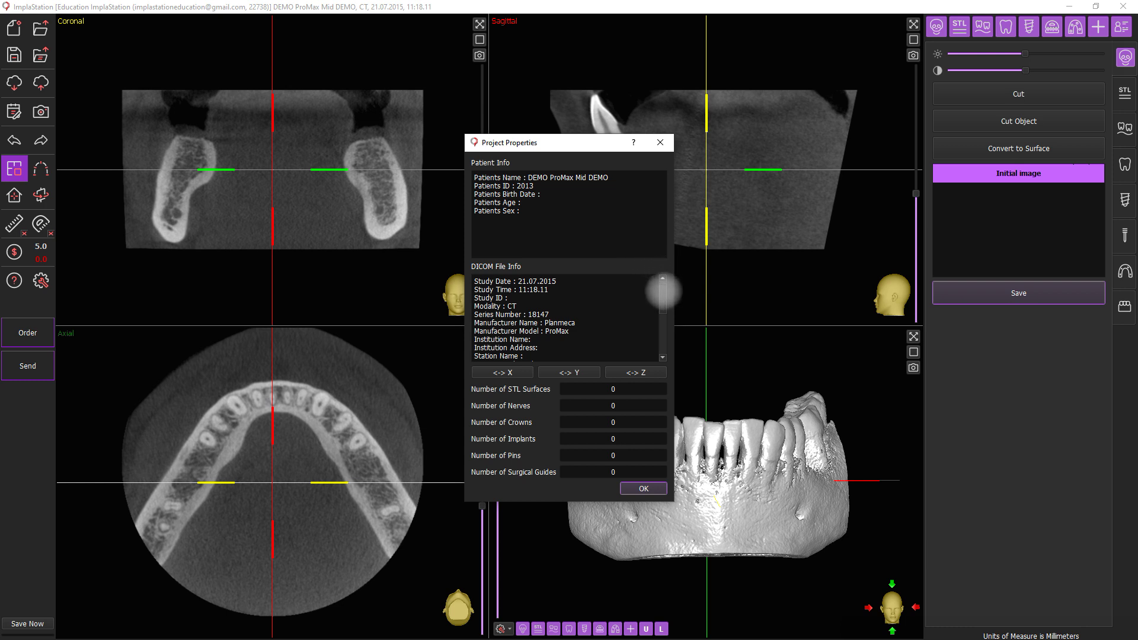
pyautogui.moveTo(664, 291); pyautogui.dragTo(662, 336)
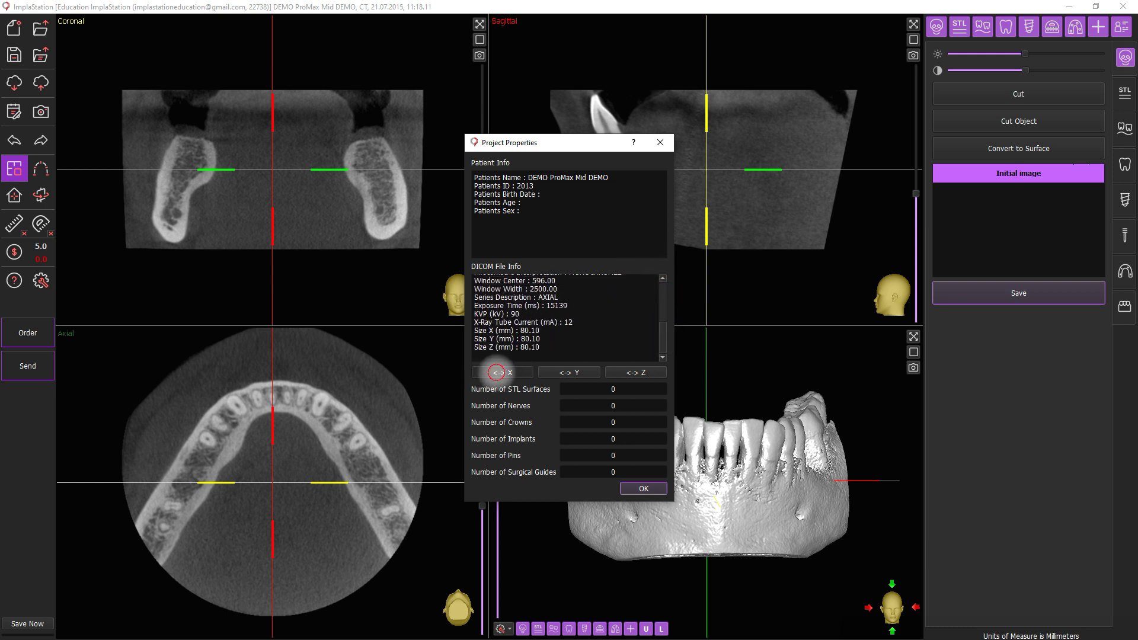
pyautogui.click(498, 372)
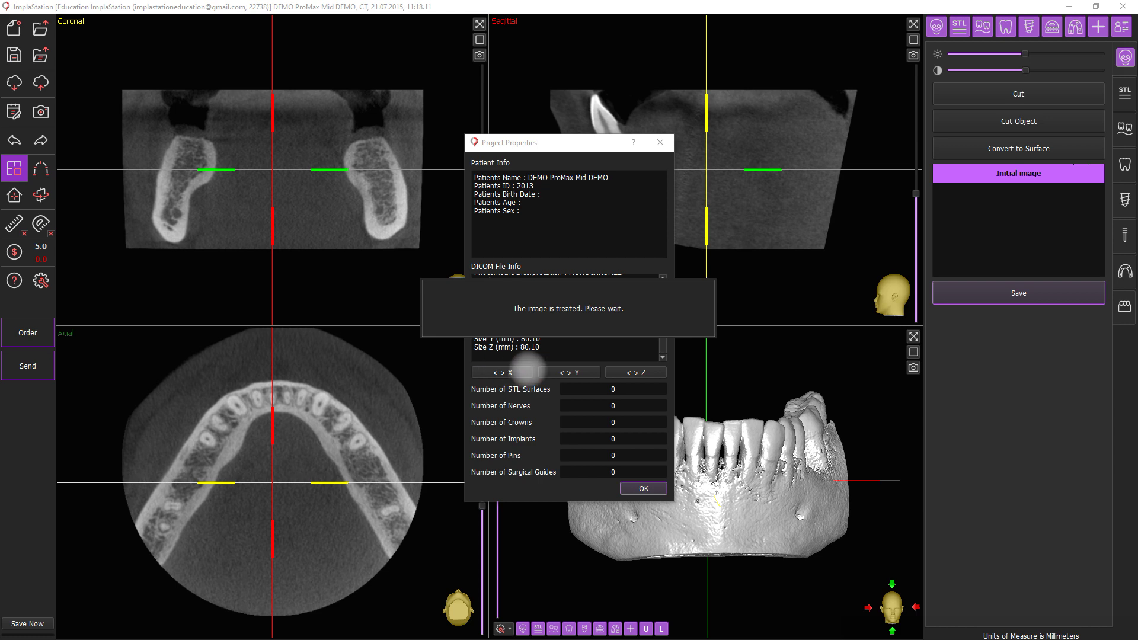
pyautogui.click(596, 371)
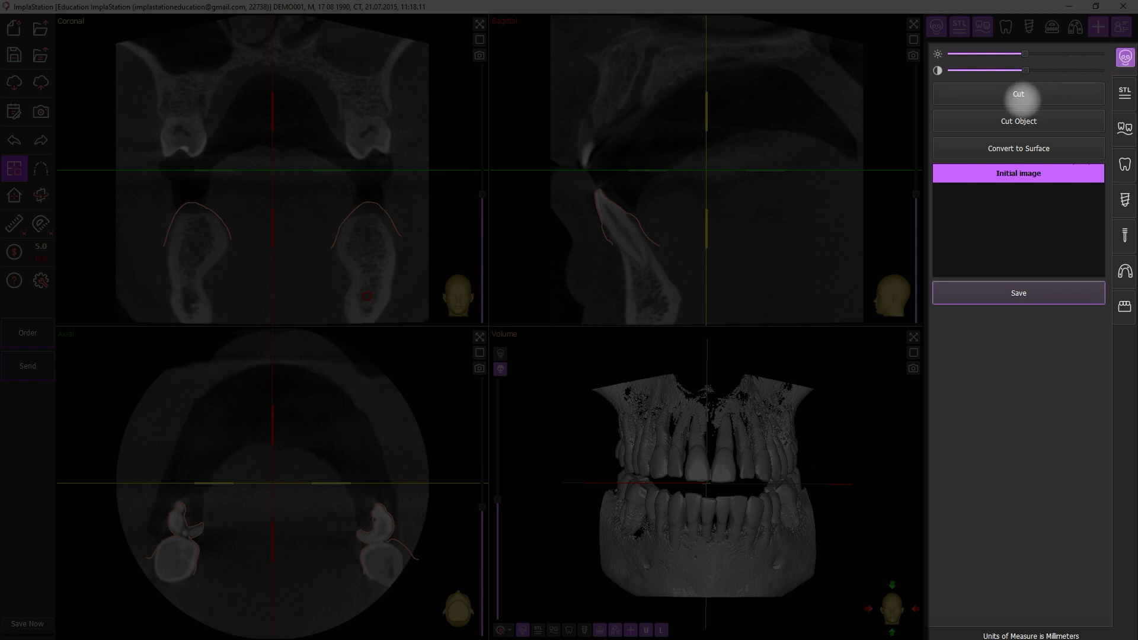
# Start a volume cut with the 3D view enlarged and the jaw rotated to an oblique angle.
pyautogui.click(1019, 95)
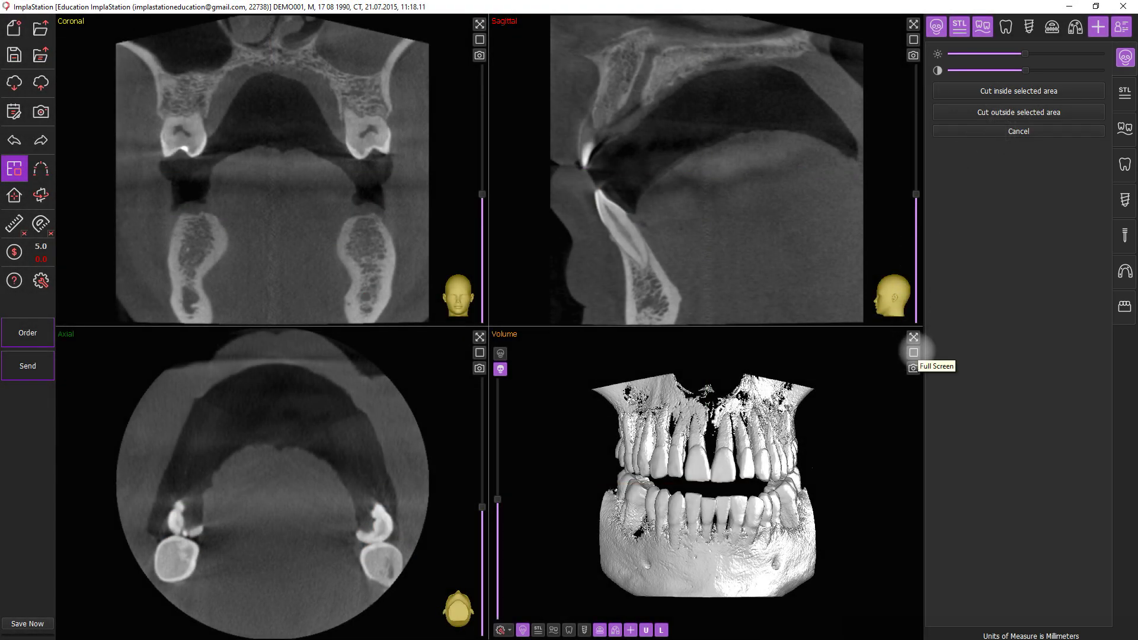
pyautogui.click(914, 352)
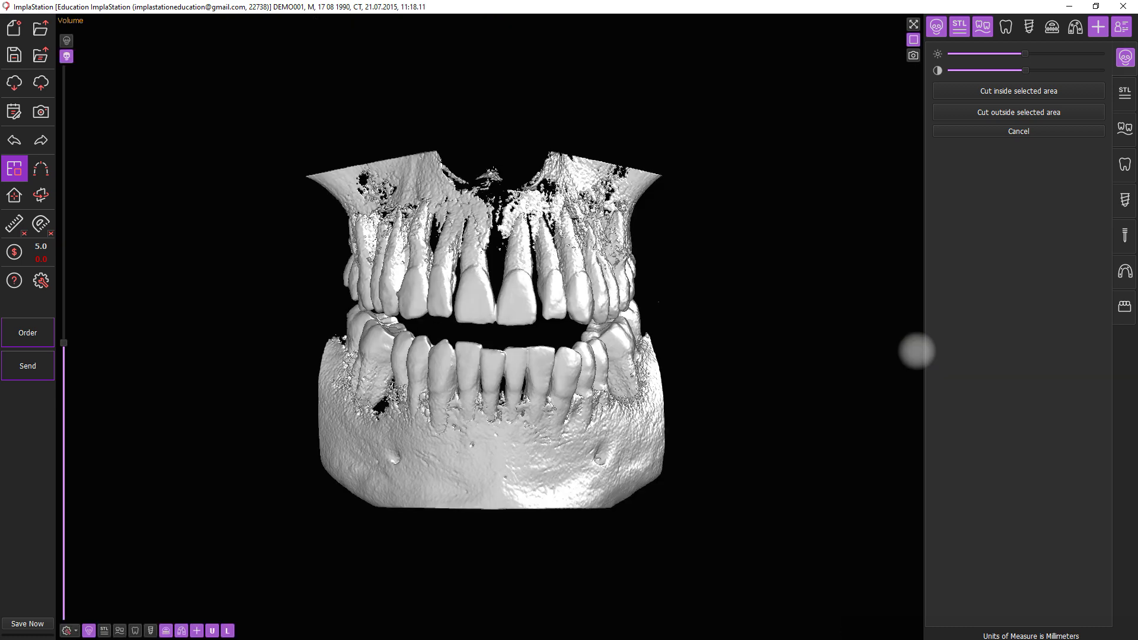
pyautogui.moveTo(777, 256); pyautogui.dragTo(782, 489, button='right')
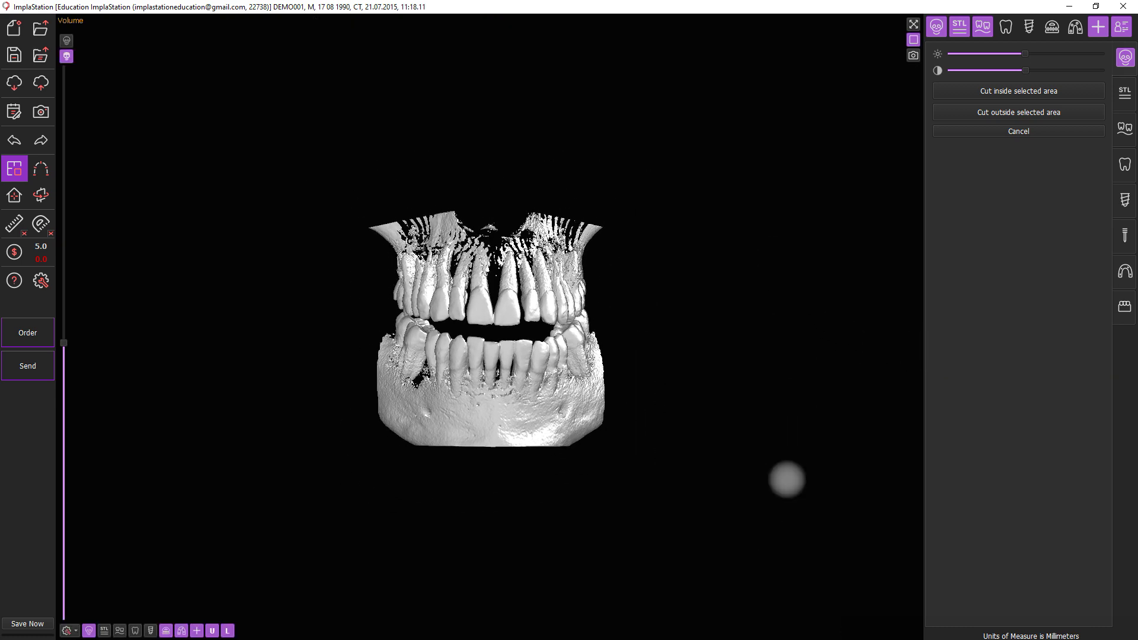
pyautogui.moveTo(643, 409); pyautogui.dragTo(542, 411)
# Trace an eight-point outline around the upper front teeth.
pyautogui.click(480, 184)
pyautogui.click(474, 245)
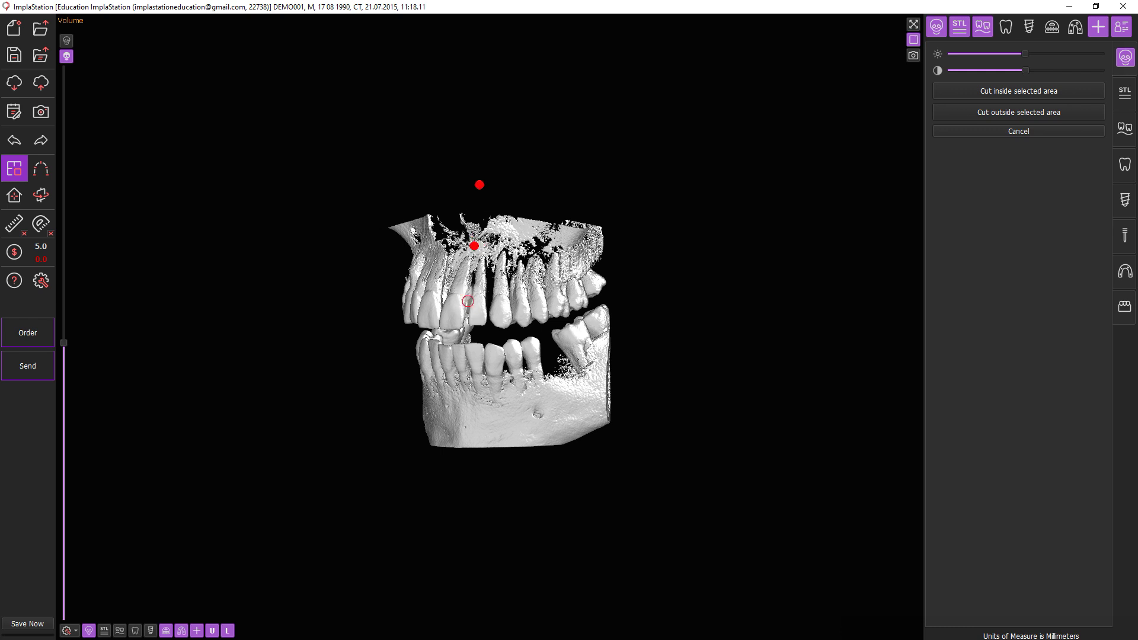
pyautogui.click(468, 301)
pyautogui.click(470, 333)
pyautogui.click(547, 326)
pyautogui.click(591, 308)
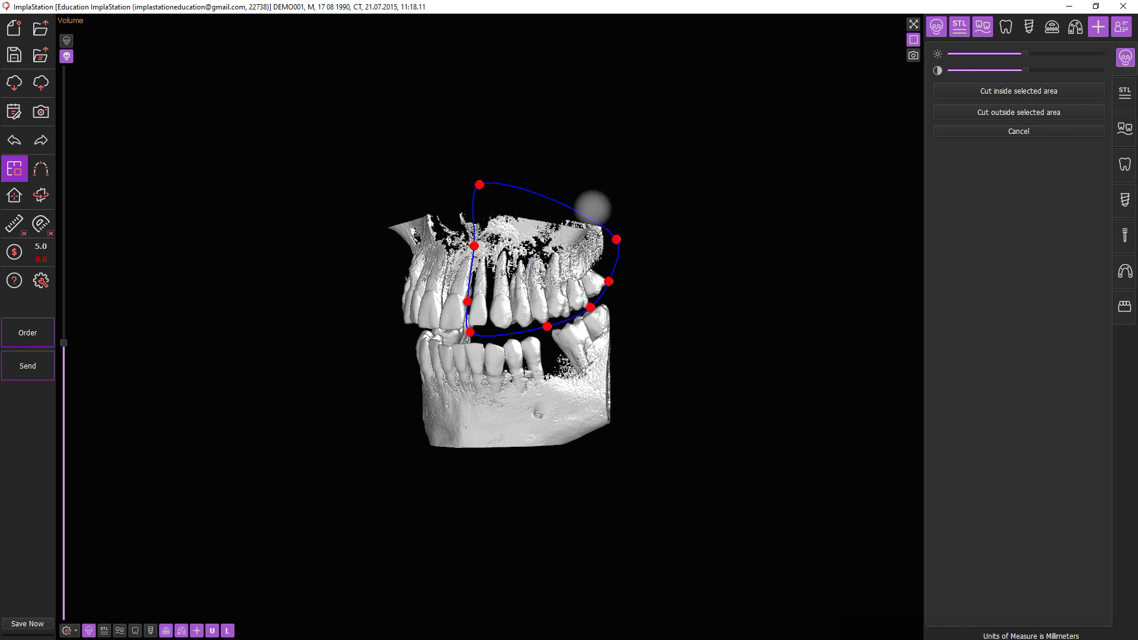
pyautogui.click(576, 201)
pyautogui.click(550, 194)
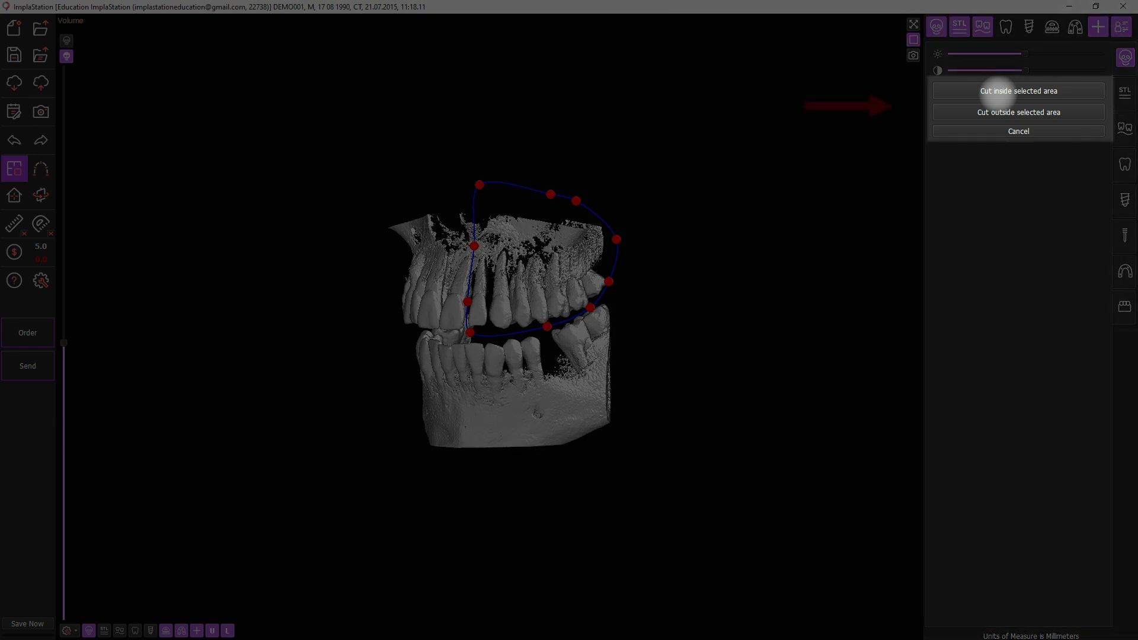
# Cut away the volume inside the outline and save it as the new dicom-5 entry.
pyautogui.click(998, 91)
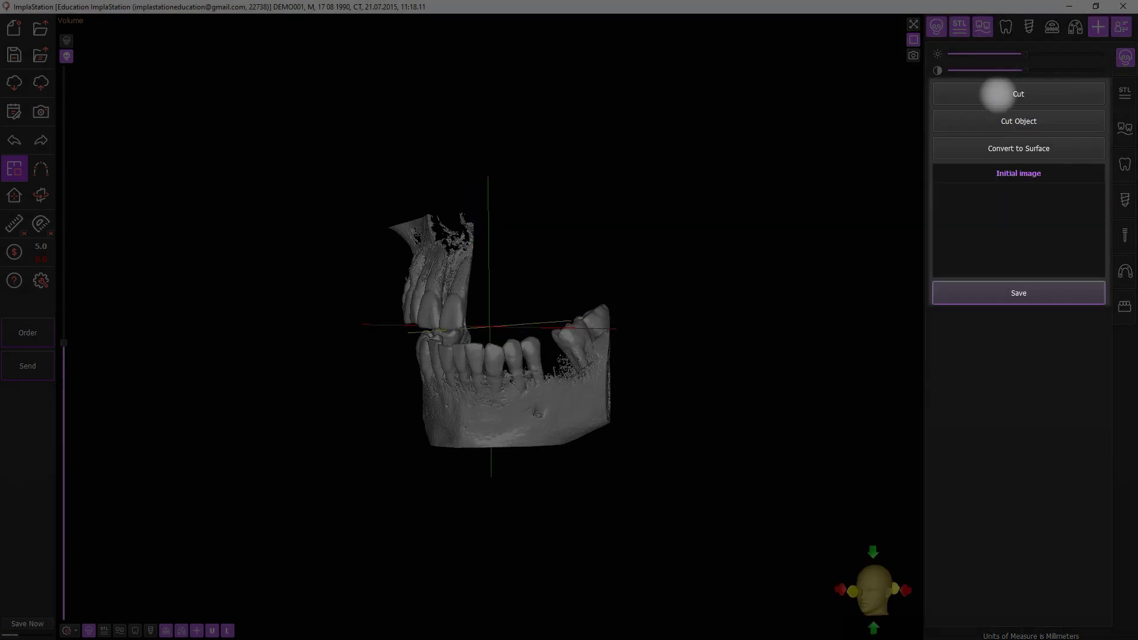
pyautogui.click(1022, 293)
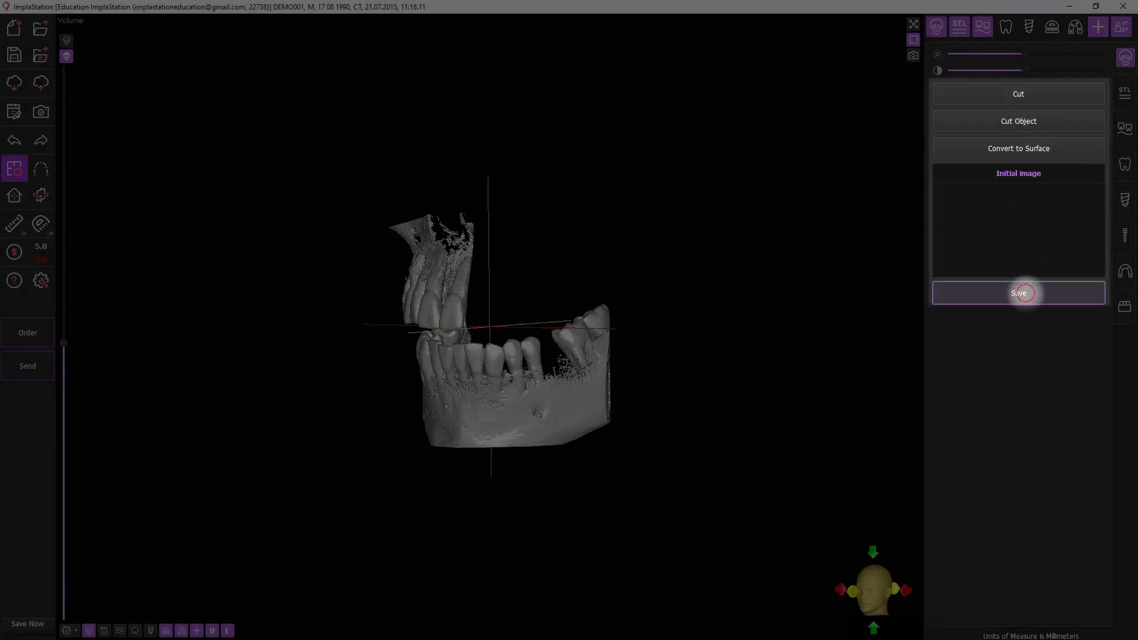
pyautogui.click(1015, 193)
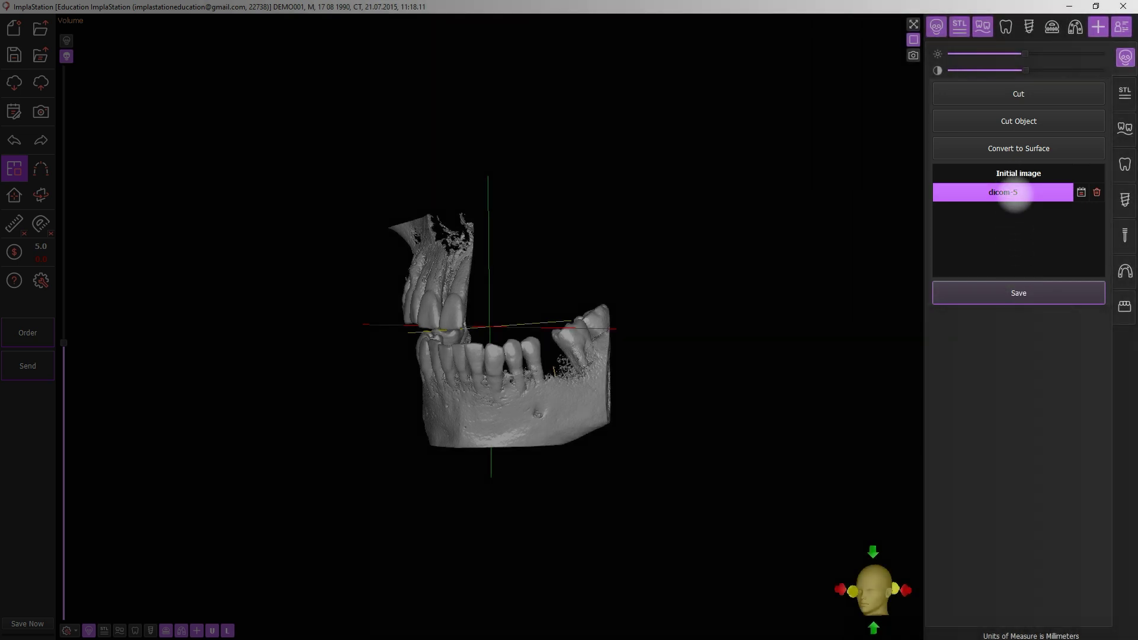
# Dismiss the dicom-5 title prompt and trace an eight-point outline around the lower jaw.
pyautogui.click(1078, 191)
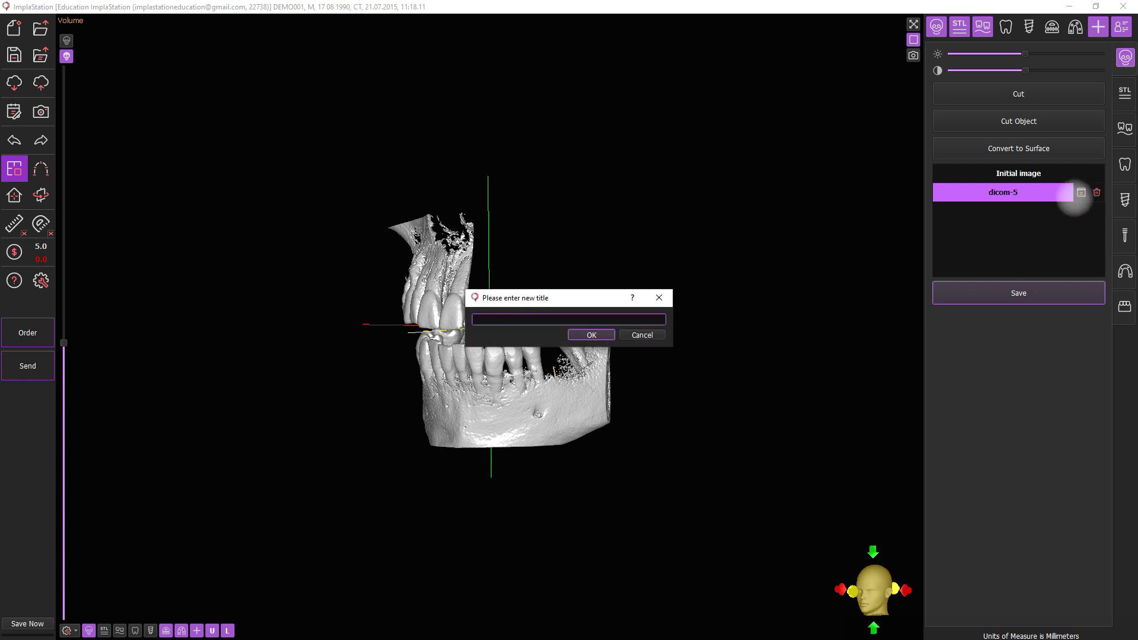
pyautogui.click(593, 335)
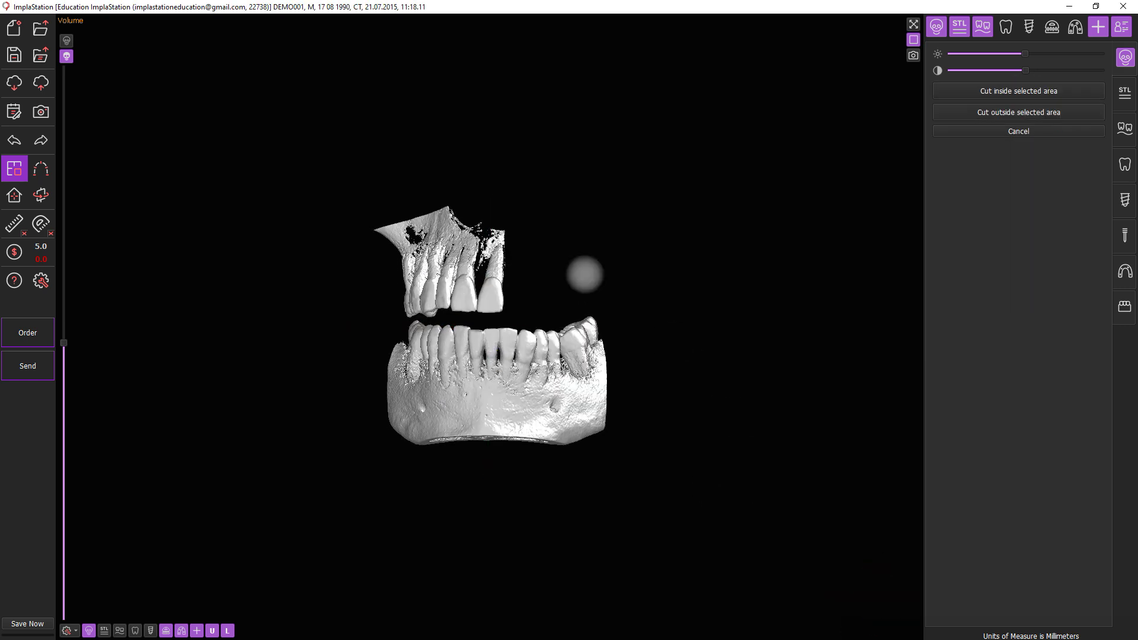
pyautogui.click(432, 320)
pyautogui.click(477, 321)
pyautogui.click(520, 320)
pyautogui.click(564, 313)
pyautogui.click(621, 320)
pyautogui.click(616, 423)
pyautogui.click(532, 460)
pyautogui.click(488, 461)
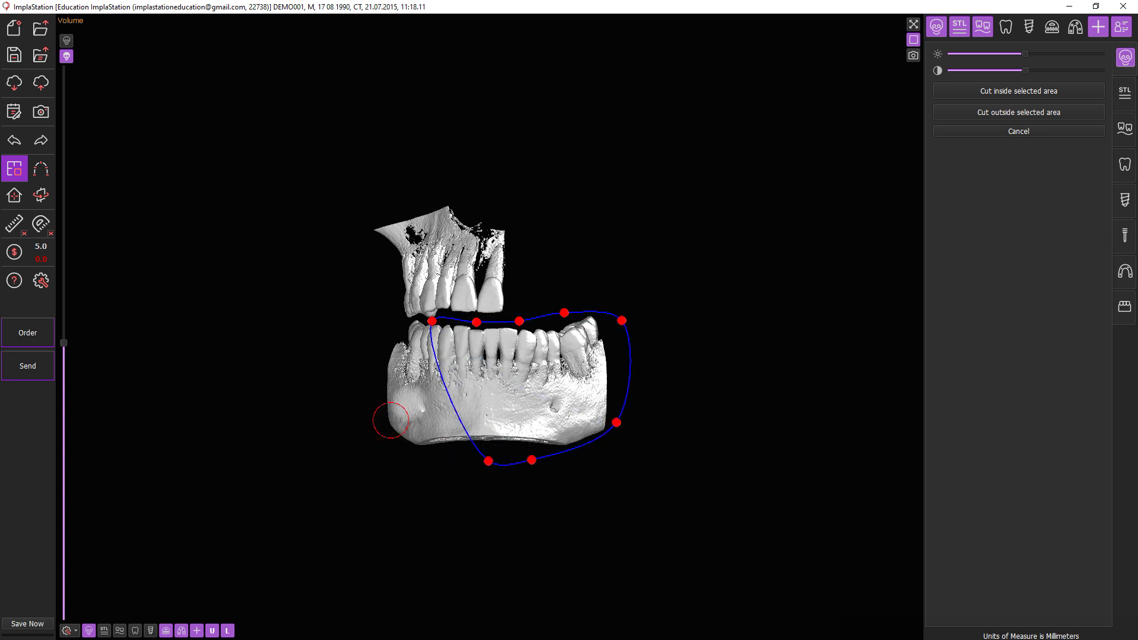
# Widen the outline around the whole lower jaw, cut outside it, and save the result.
pyautogui.moveTo(432, 321); pyautogui.dragTo(379, 327)
pyautogui.moveTo(488, 460); pyautogui.dragTo(379, 436)
pyautogui.moveTo(477, 322); pyautogui.dragTo(452, 319)
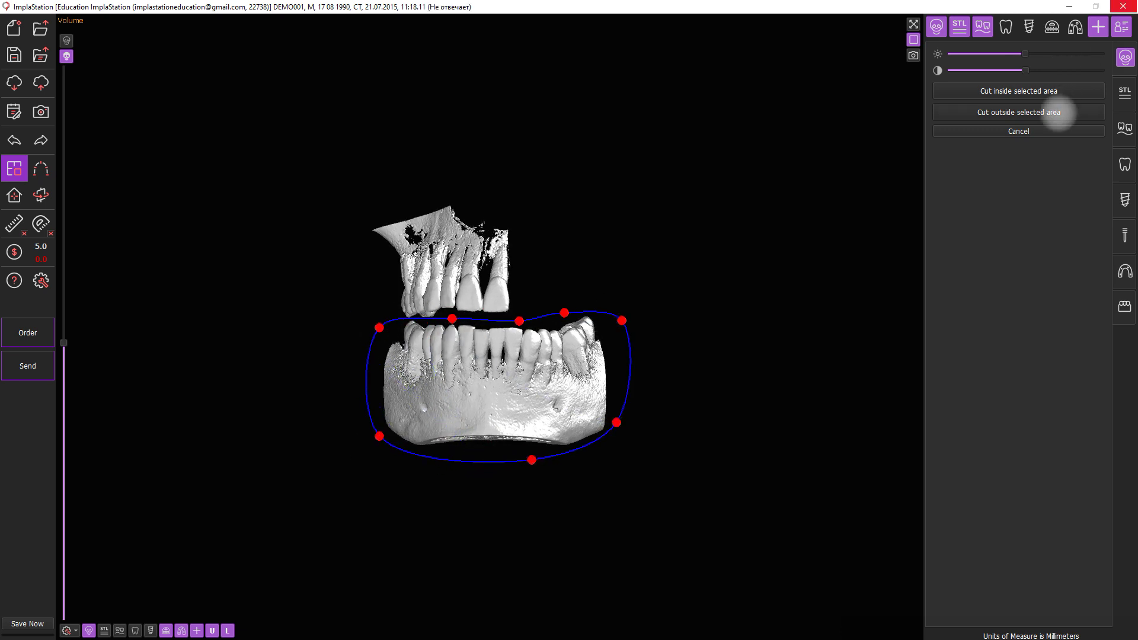
pyautogui.click(1058, 113)
pyautogui.click(1018, 293)
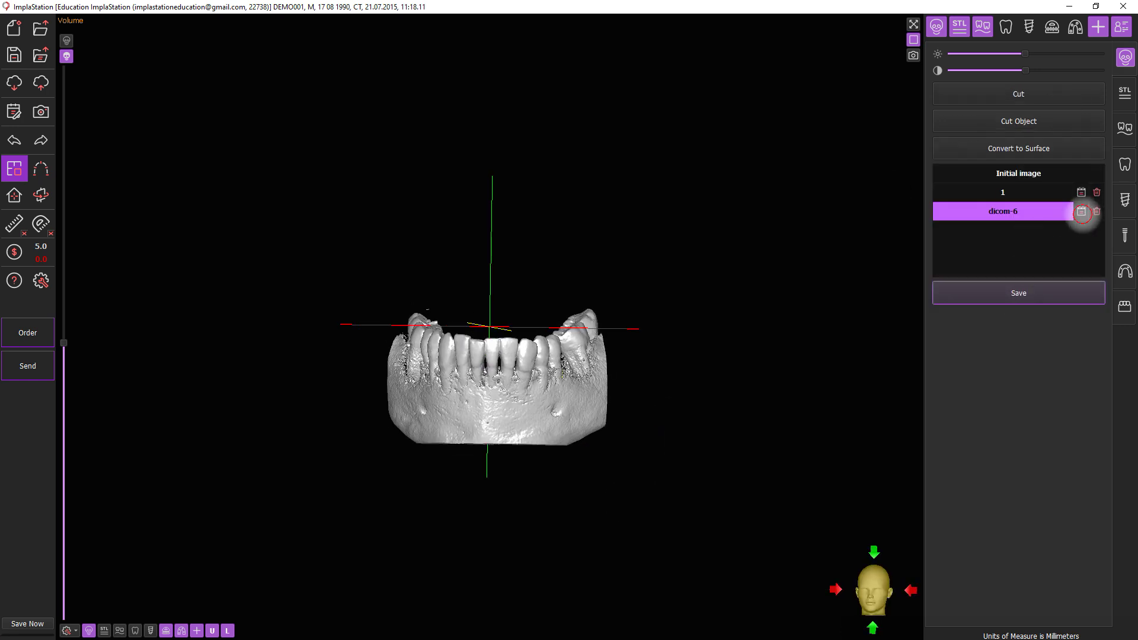
# Rename the new dicom-6 entry to 'Mandible' and compare it against the initial scan.
pyautogui.click(1082, 212)
pyautogui.write('Mandible')
pyautogui.click(587, 333)
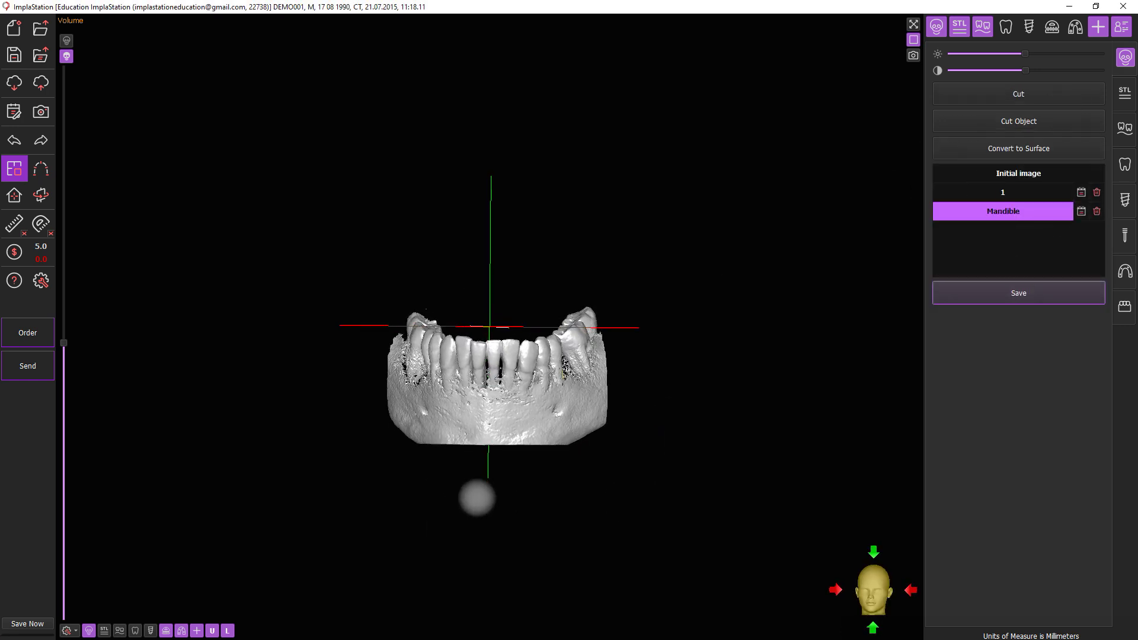
pyautogui.click(996, 173)
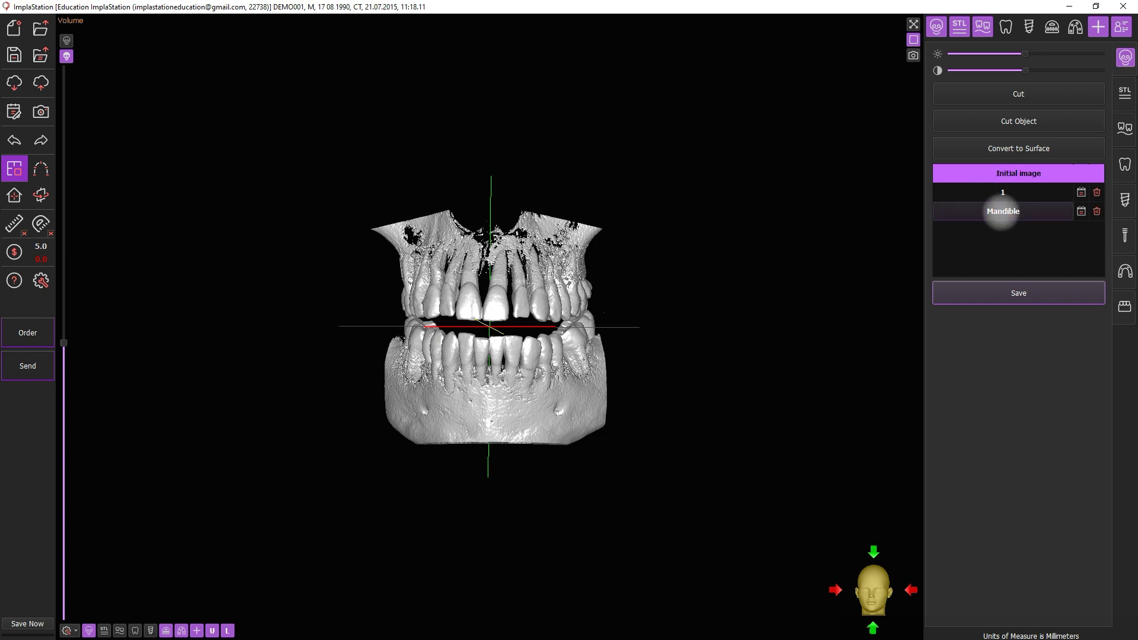
pyautogui.click(1002, 212)
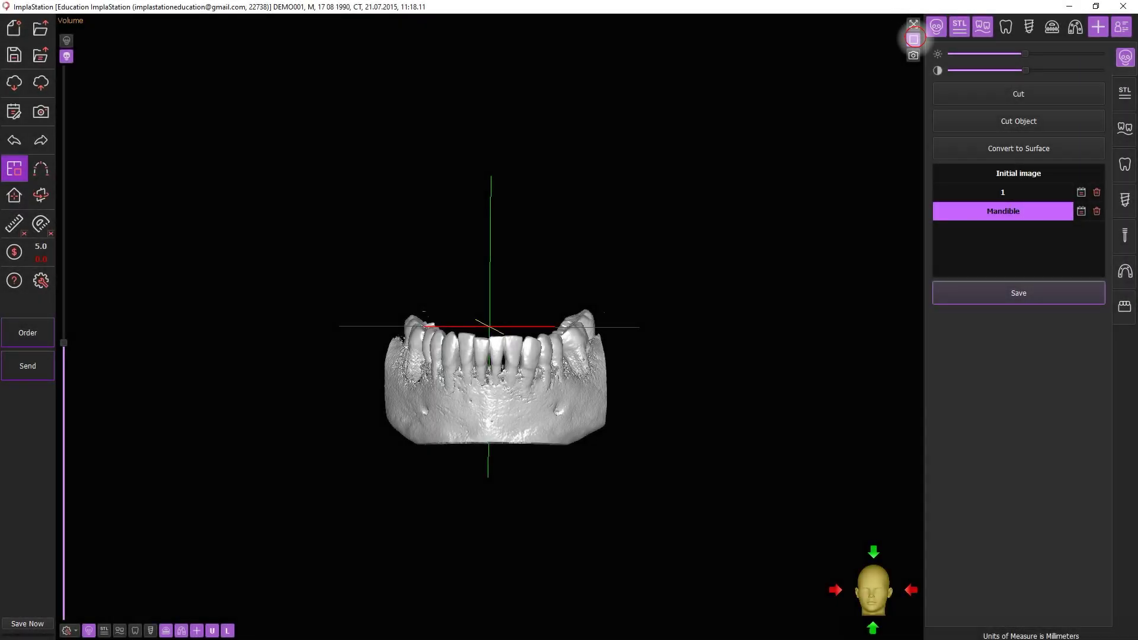
# Return to the four-view layout and show the gum scan and tooth/implant models.
pyautogui.click(913, 39)
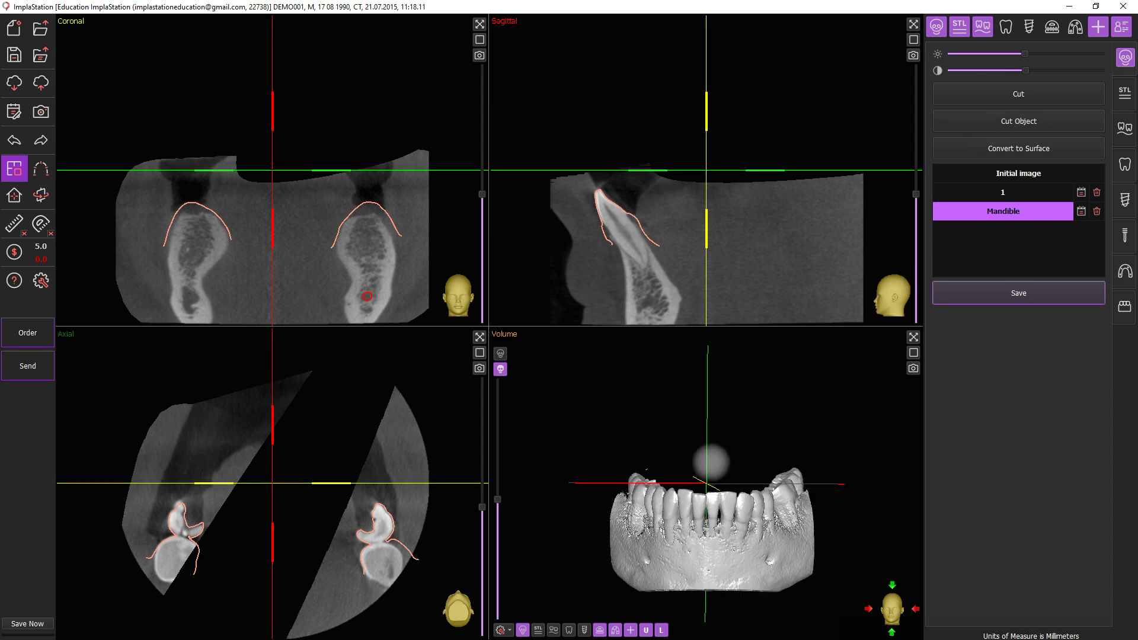
pyautogui.click(554, 630)
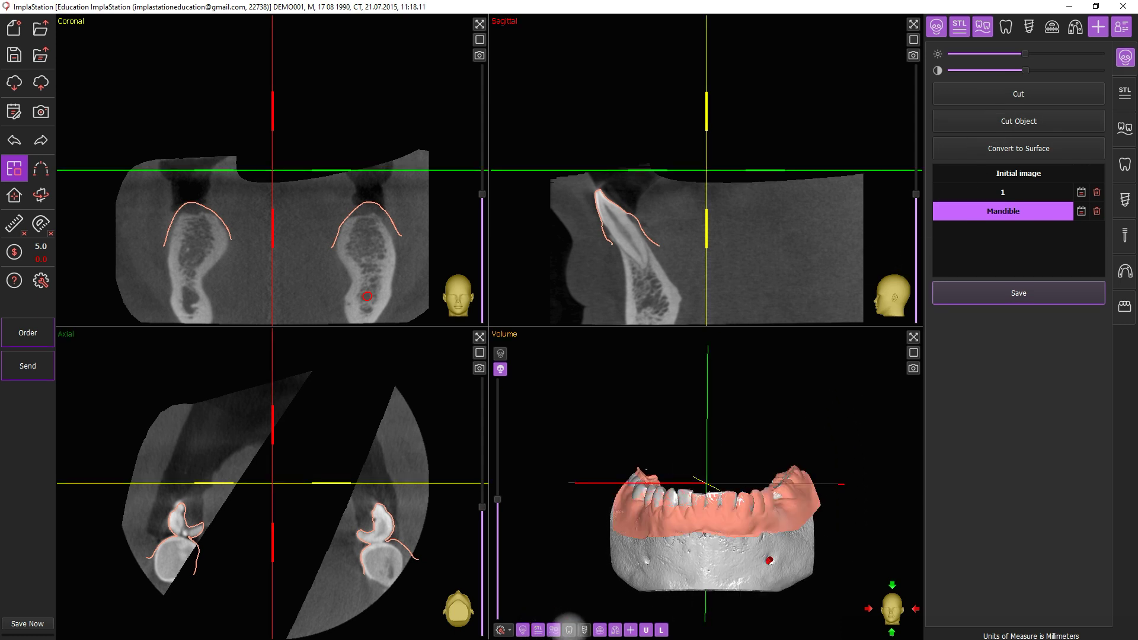
pyautogui.click(569, 629)
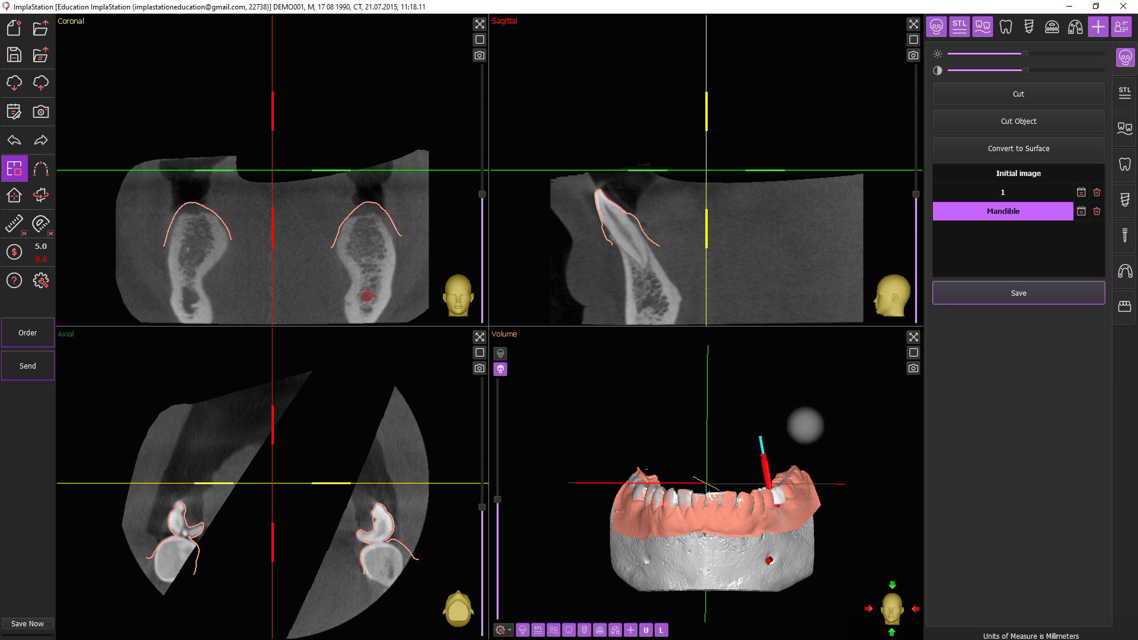
# Apply Cut Object to the mandible to remove the tooth region.
pyautogui.click(990, 121)
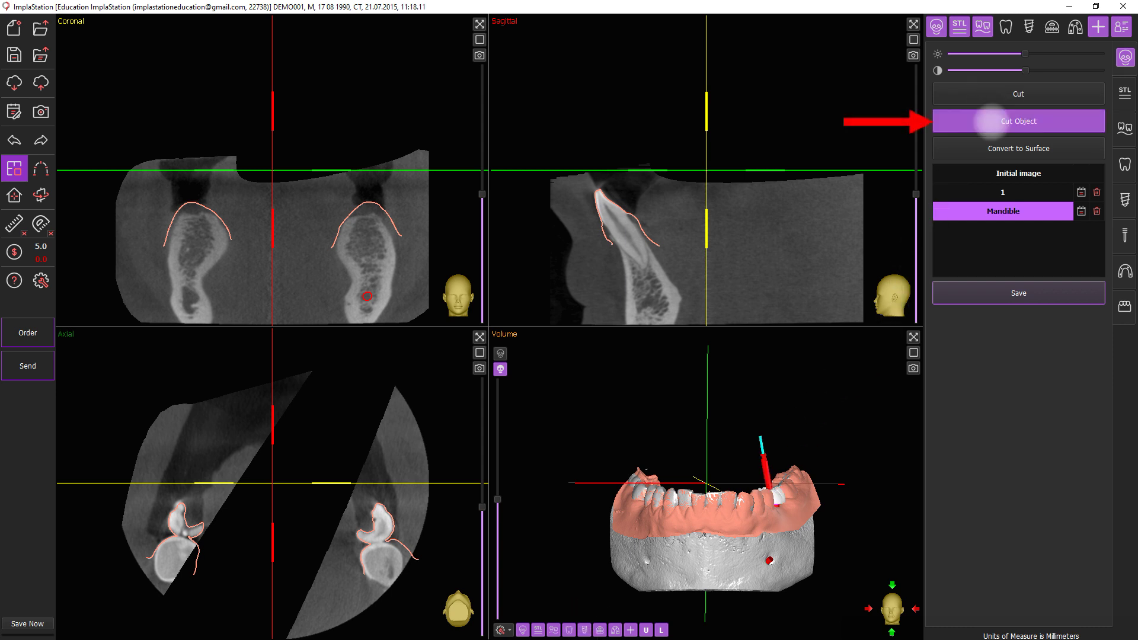
pyautogui.moveTo(846, 497); pyautogui.dragTo(844, 382, button='right')
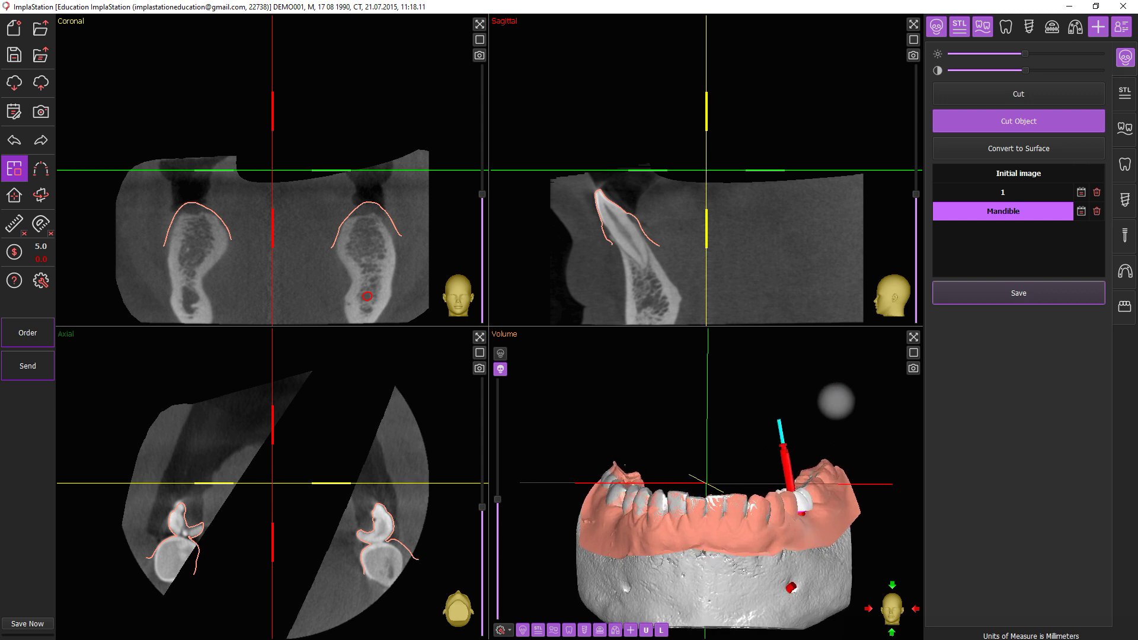
pyautogui.click(710, 521)
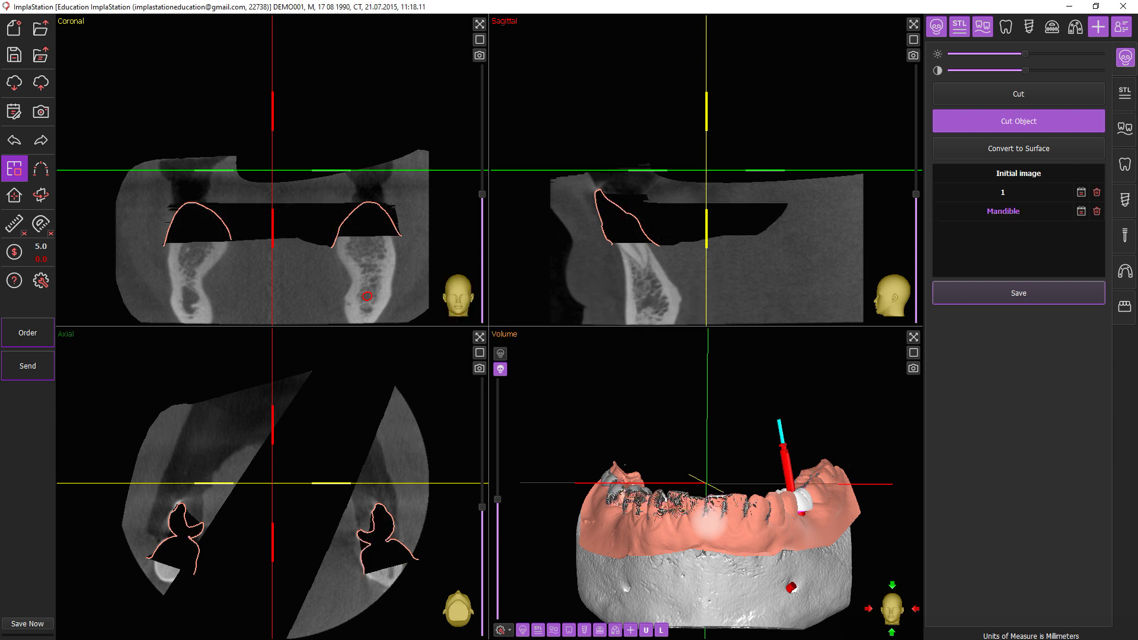
pyautogui.click(792, 588)
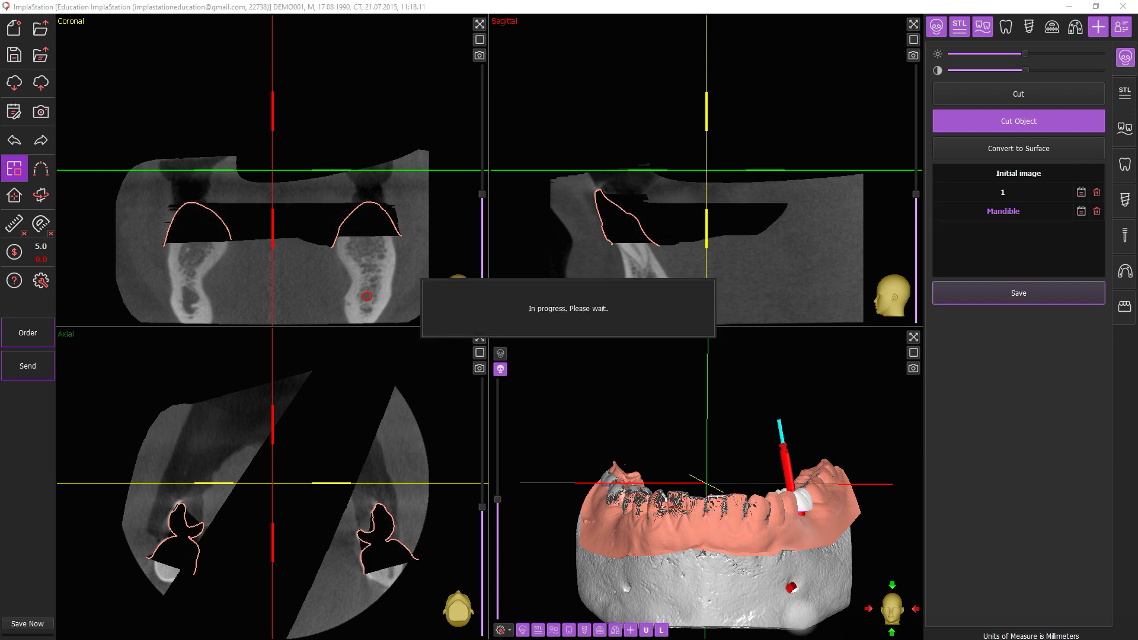
# Hide the gum, tooth and implant overlay models and orbit the mandible to inspect the cut.
pyautogui.click(537, 630)
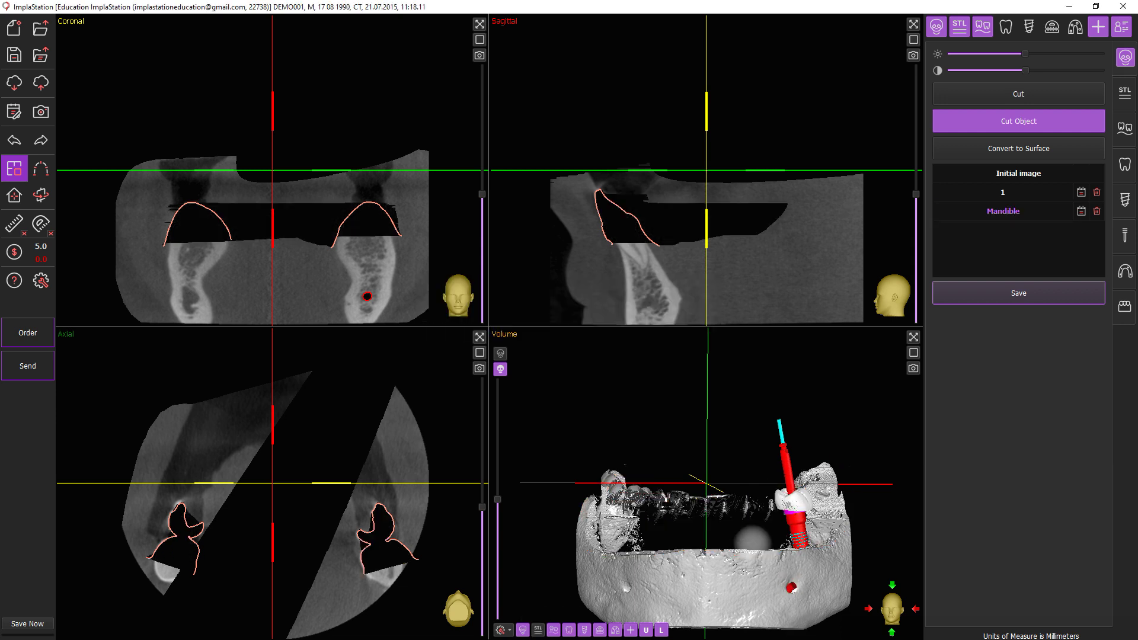
pyautogui.click(553, 630)
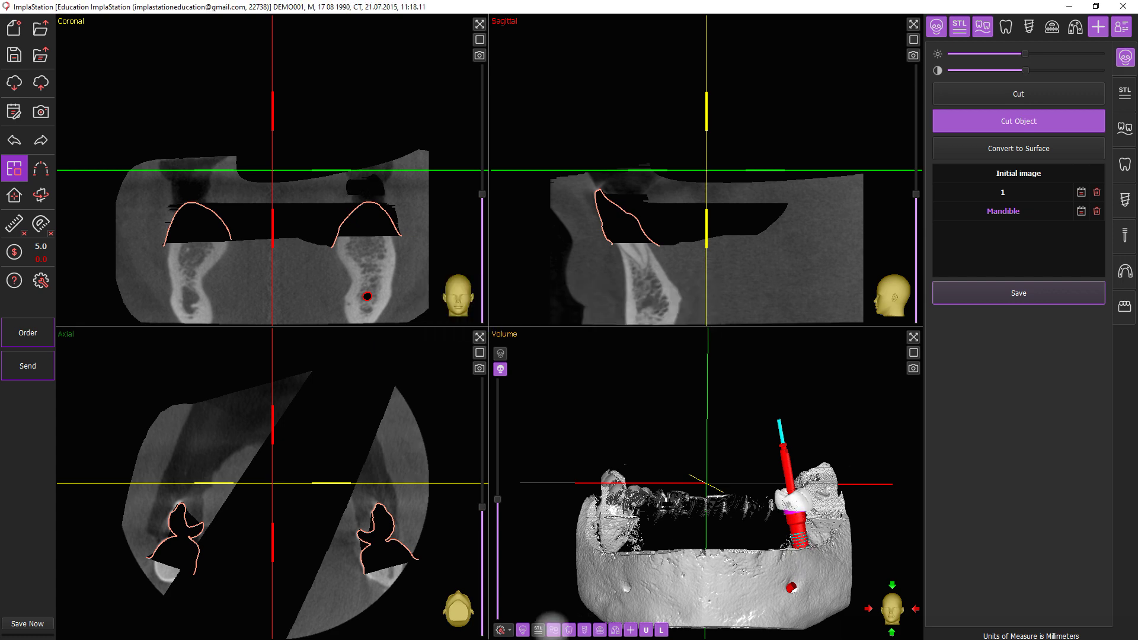
pyautogui.click(569, 630)
pyautogui.click(584, 630)
pyautogui.moveTo(641, 537); pyautogui.dragTo(771, 599)
# Save the cut result as dicom-7 and rename it 'Cut Object'.
pyautogui.click(1074, 126)
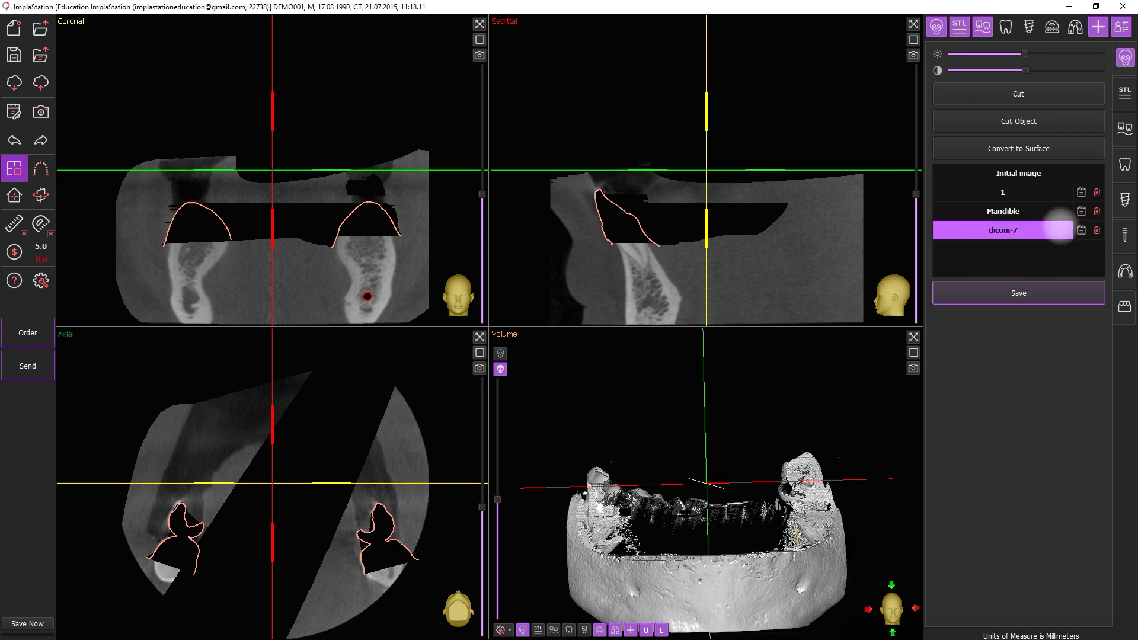
pyautogui.click(1082, 231)
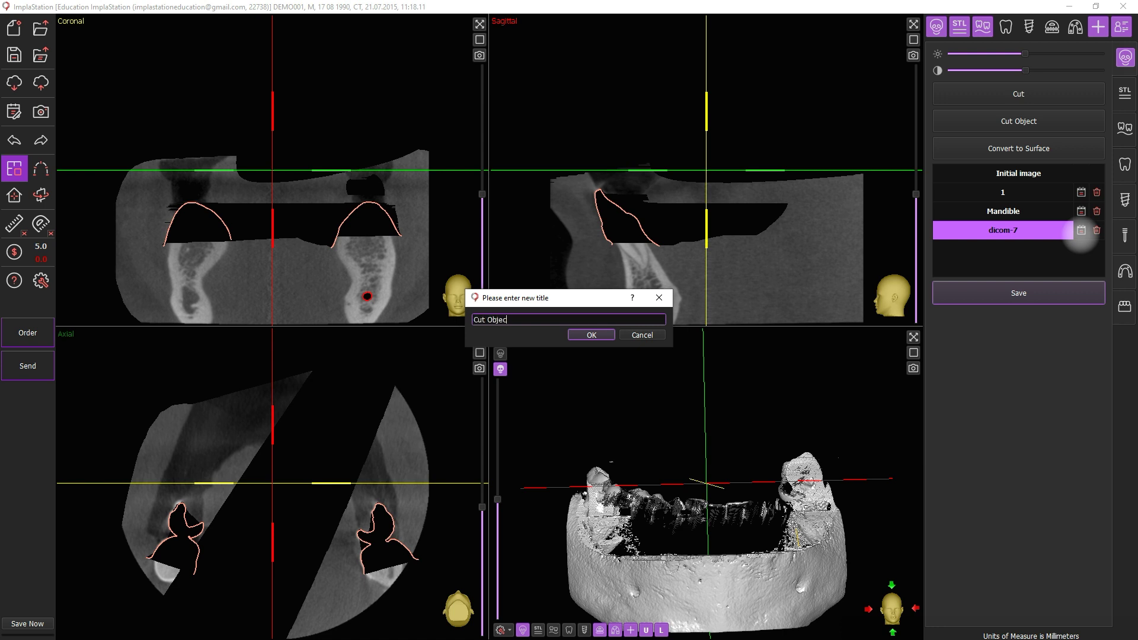
pyautogui.press('Return')
# Review Initial image, 1, Mandible and Cut Object, then open surface conversion for the initial image.
pyautogui.click(1004, 173)
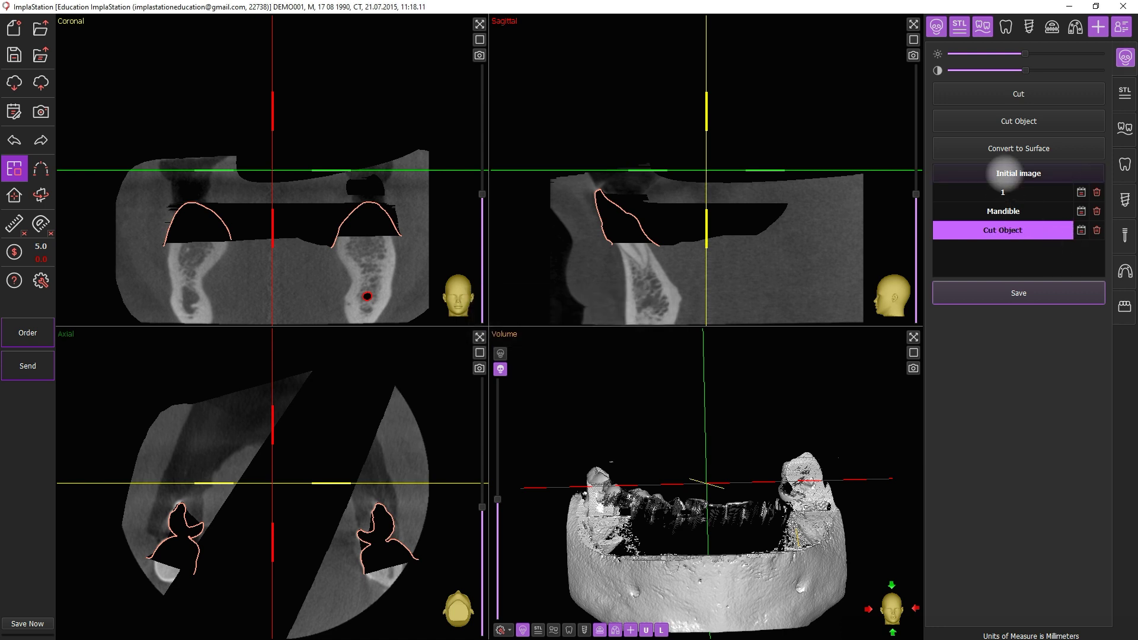
pyautogui.click(1003, 193)
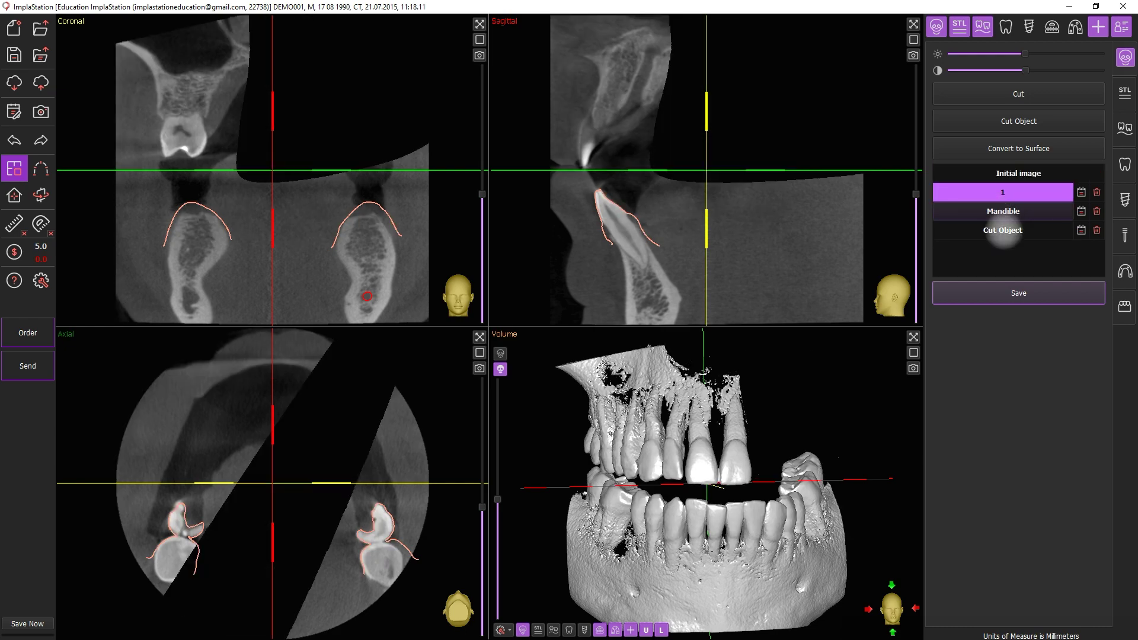
pyautogui.click(1003, 212)
pyautogui.click(1003, 231)
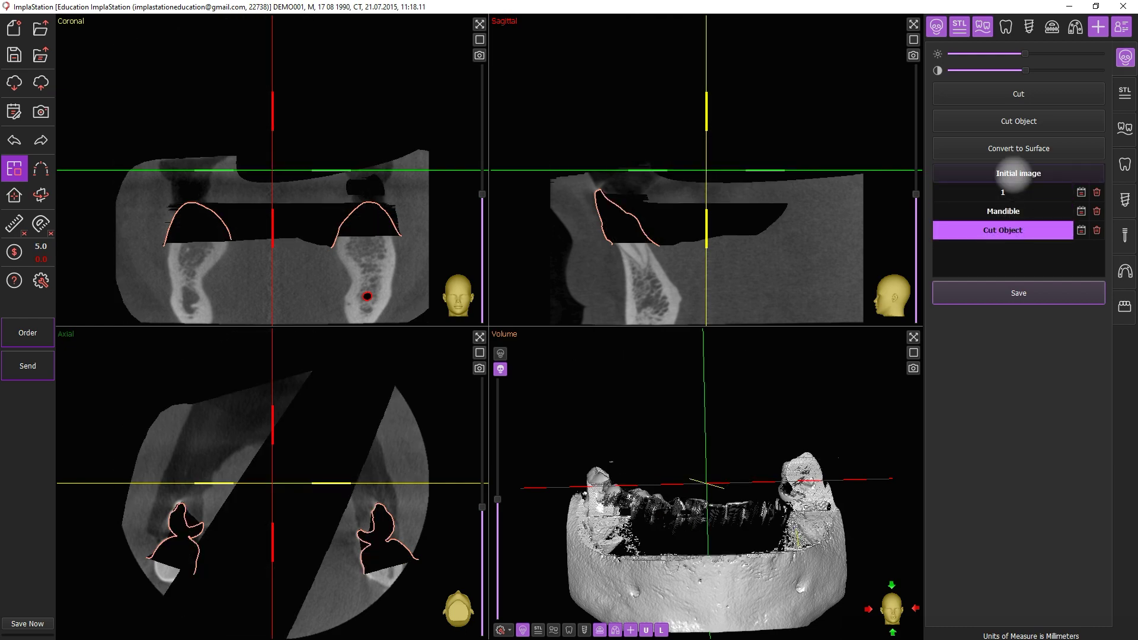
pyautogui.click(1018, 173)
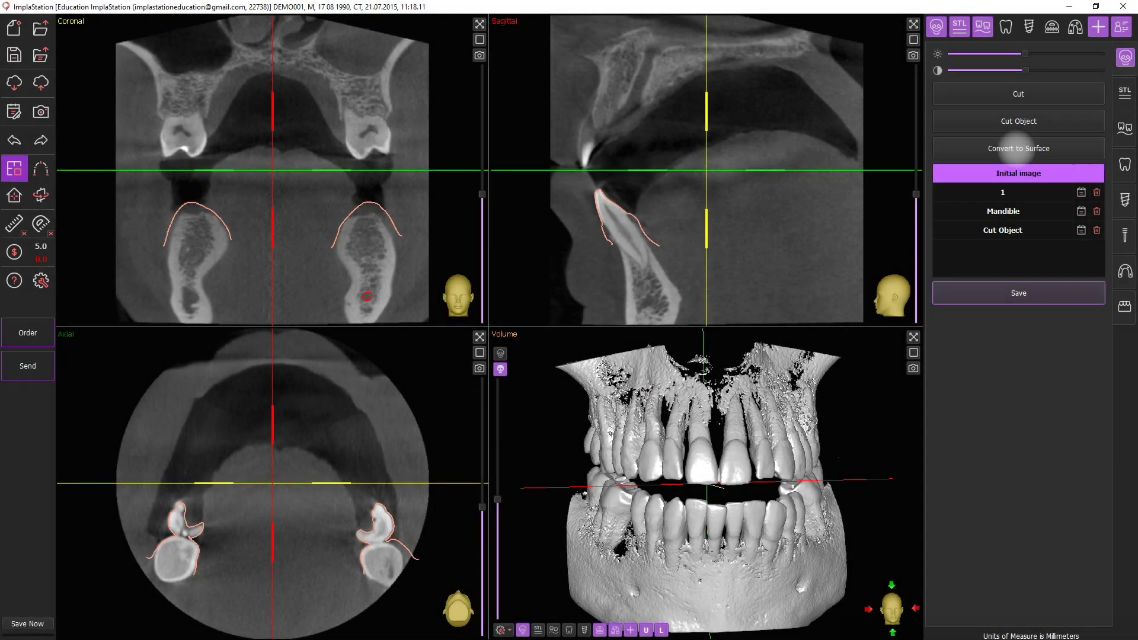
pyautogui.click(1019, 148)
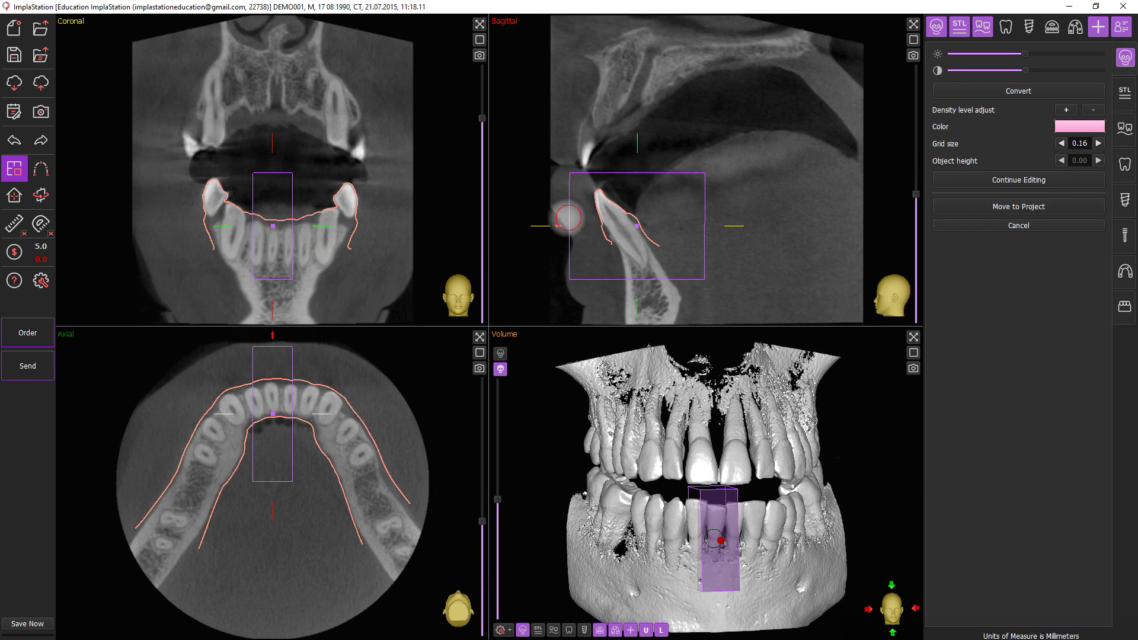
# Continue into segment editing for the From DICOM jawbone segment (threshold 999–3000).
pyautogui.click(1019, 180)
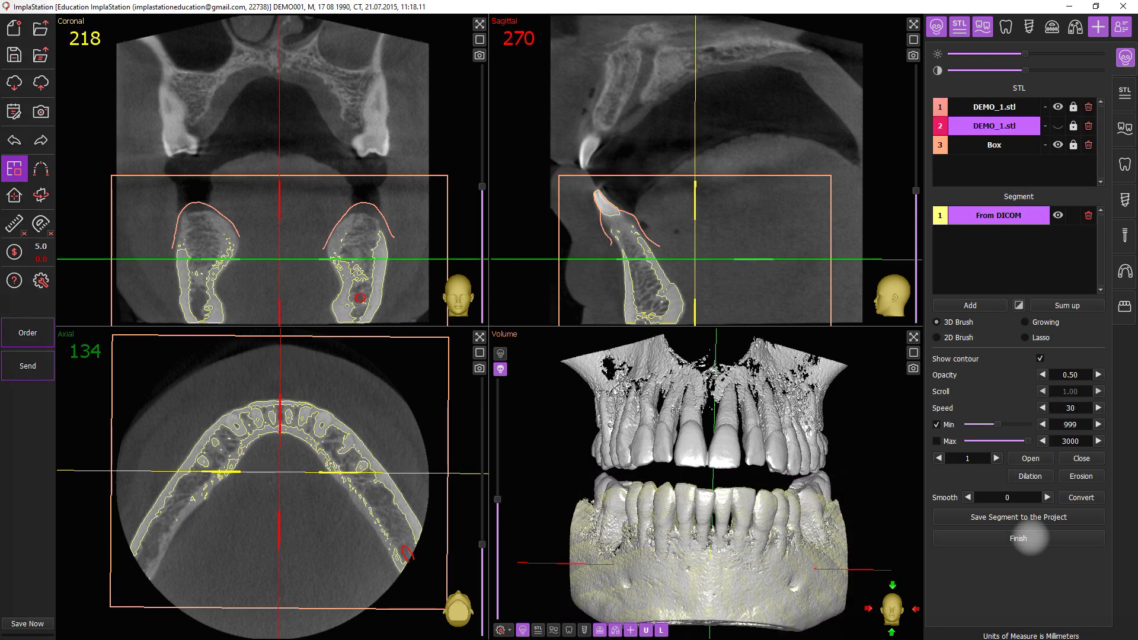